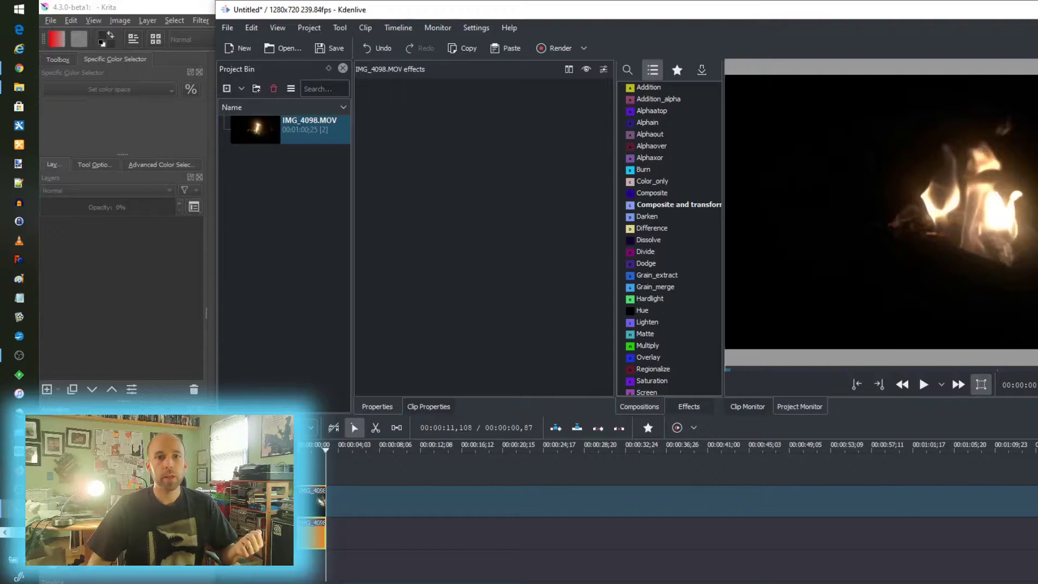
Narrow the Kdenlive window and play the fire clip from its first frame.
mouse_move(1037, 237)
mouse_down()
mouse_move(950, 237)
mouse_move(994, 237)
mouse_up()
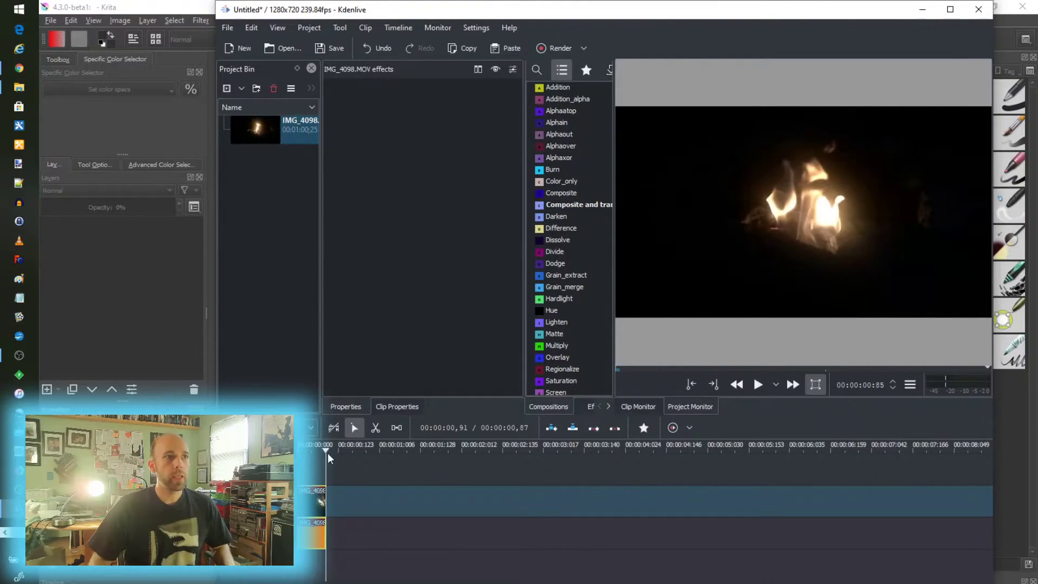
drag(326, 456, 300, 455)
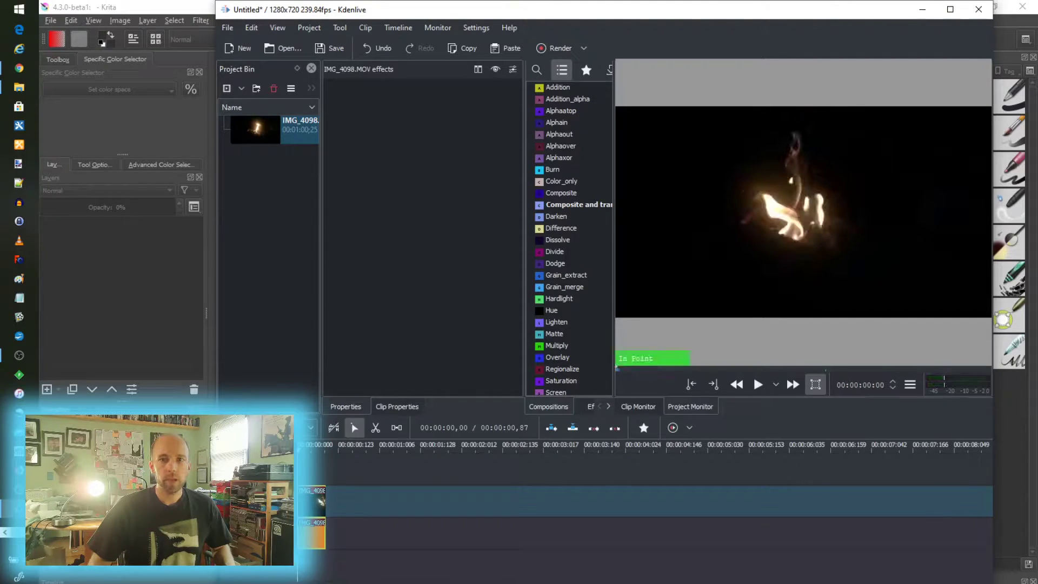
key(space)
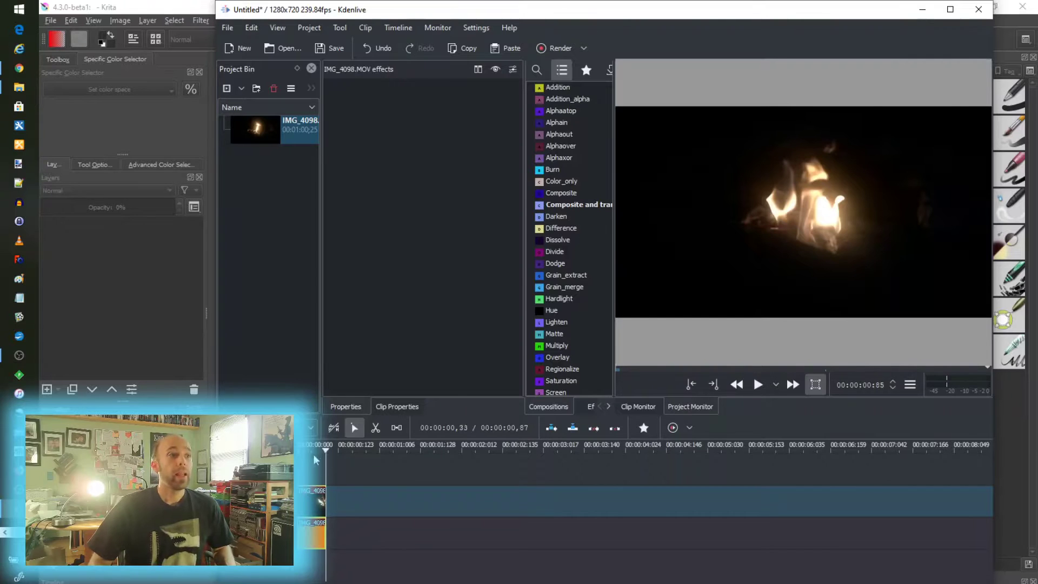
Scrub back to the clip's start, set the play position, then open the Project menu.
drag(327, 454, 300, 454)
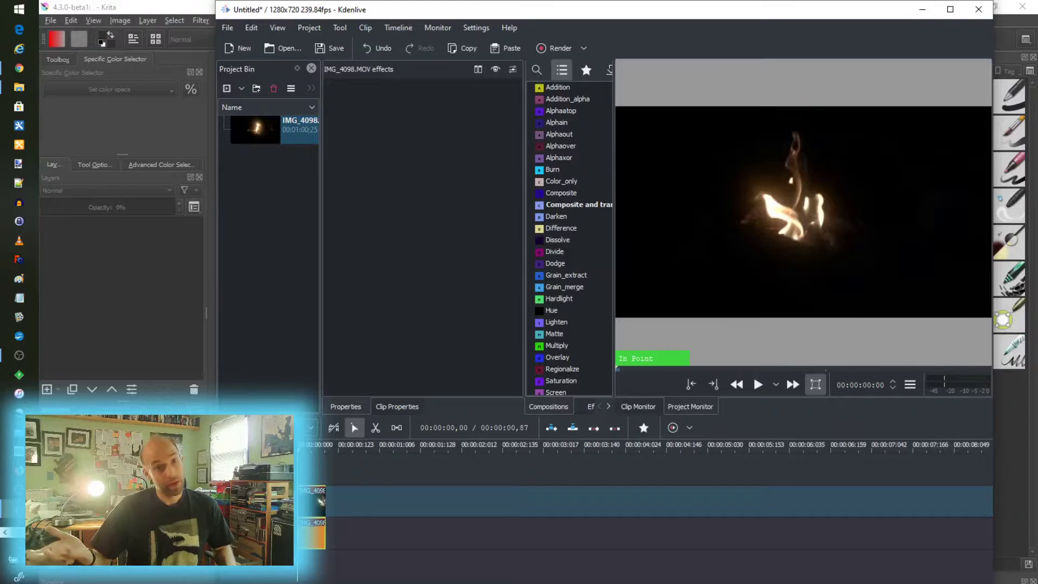
click(349, 474)
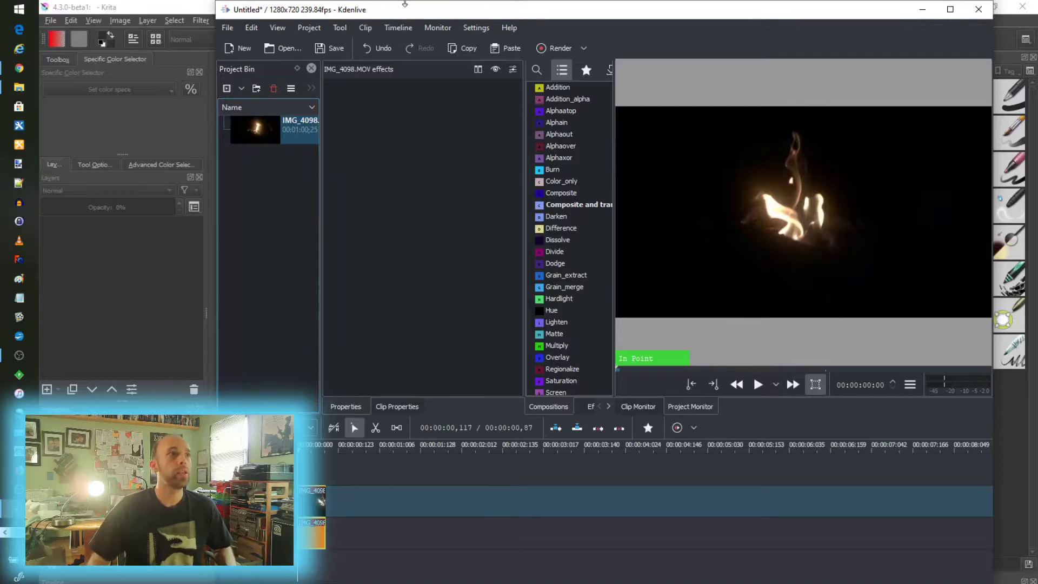
click(346, 31)
mouse_move(366, 30)
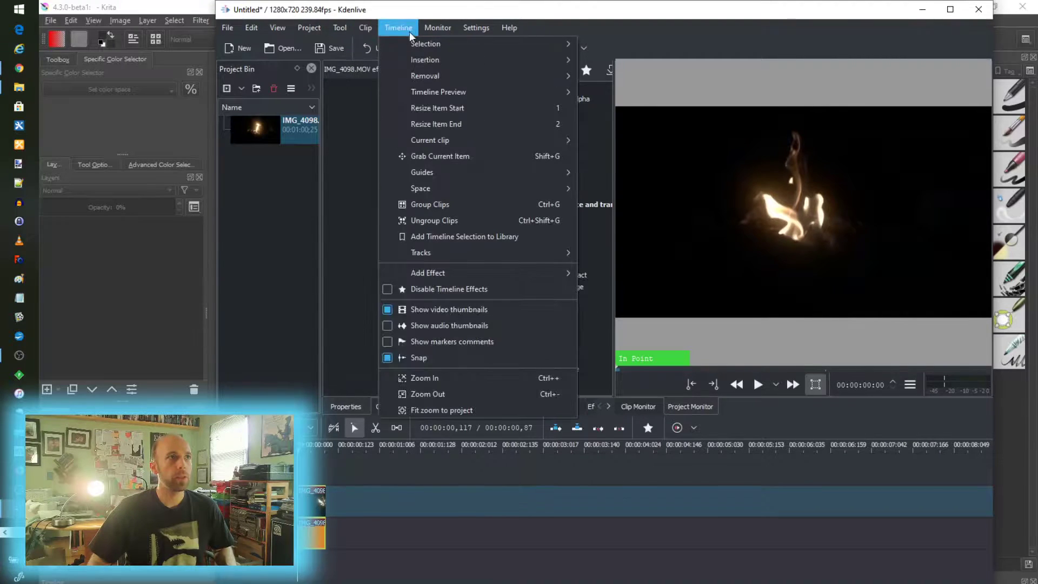
Open the render dialog and choose the JPEG image sequence format.
mouse_move(316, 29)
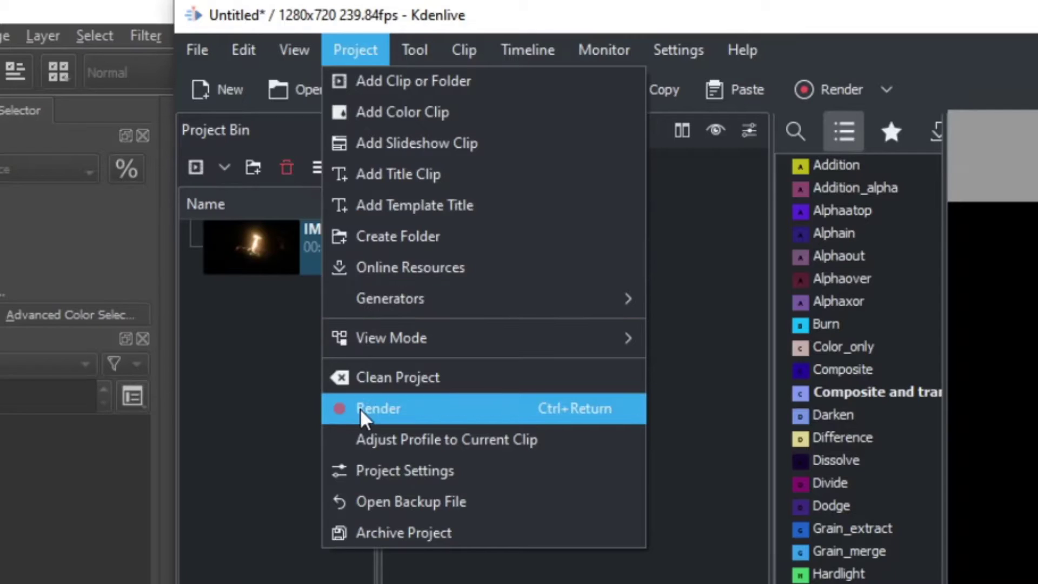
click(361, 407)
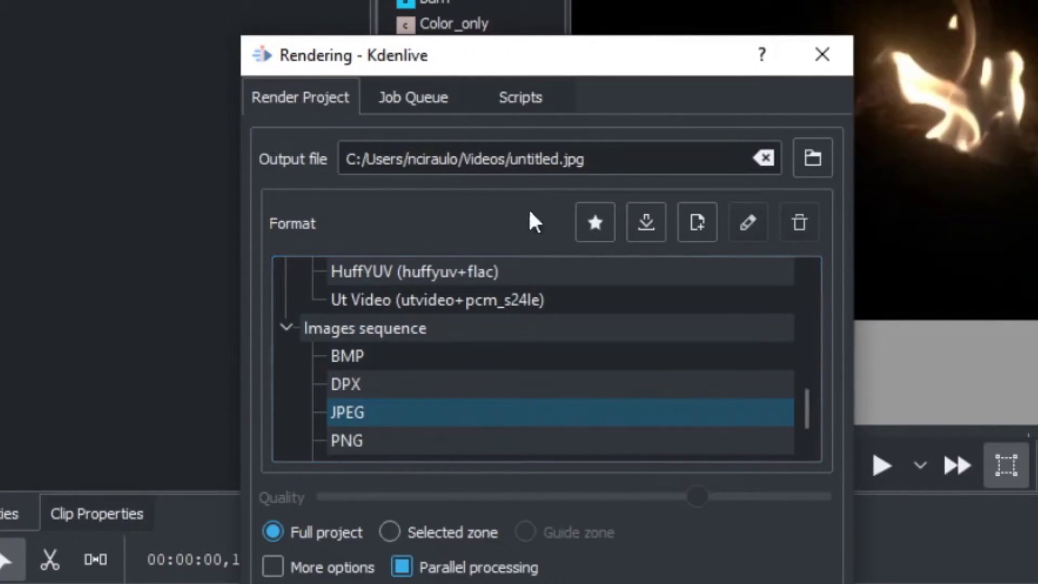
scroll(644, 373, down, 2)
scroll(641, 362, up, 10)
scroll(641, 362, down, 10)
scroll(641, 362, up, 1)
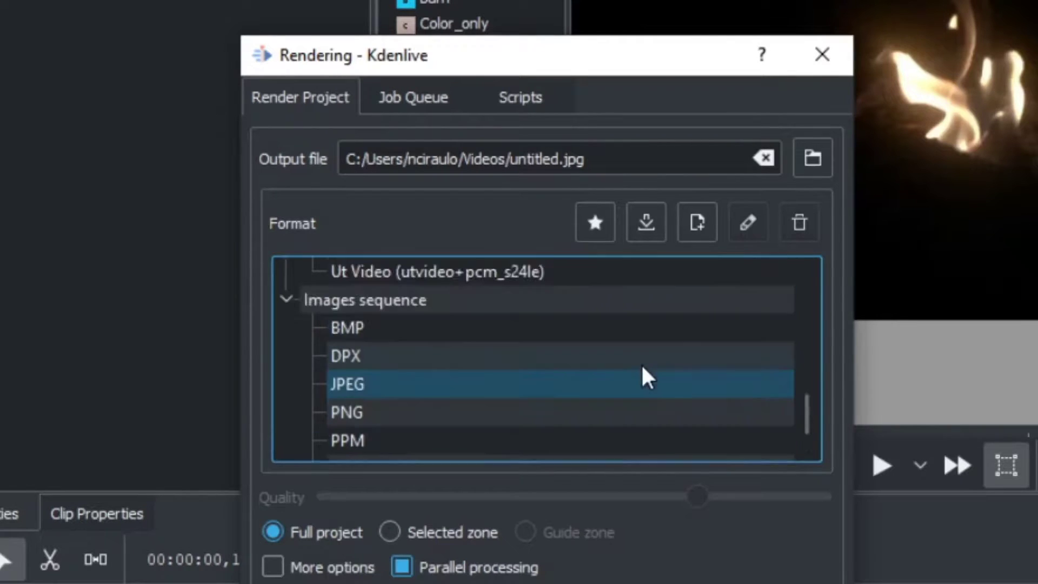
click(402, 381)
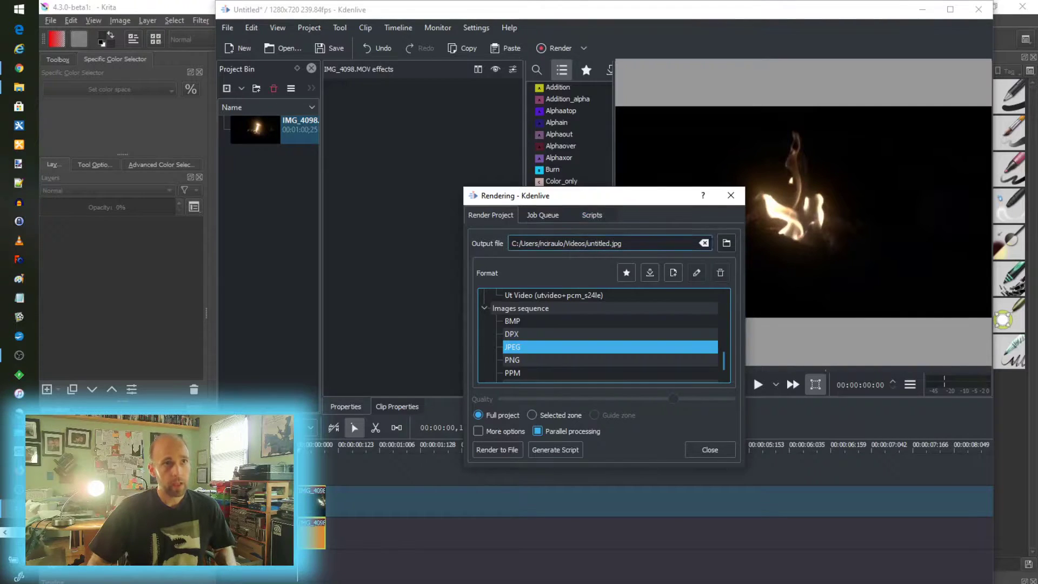
Set the render output folder to Videos\ImageSequenceTest2.
click(727, 243)
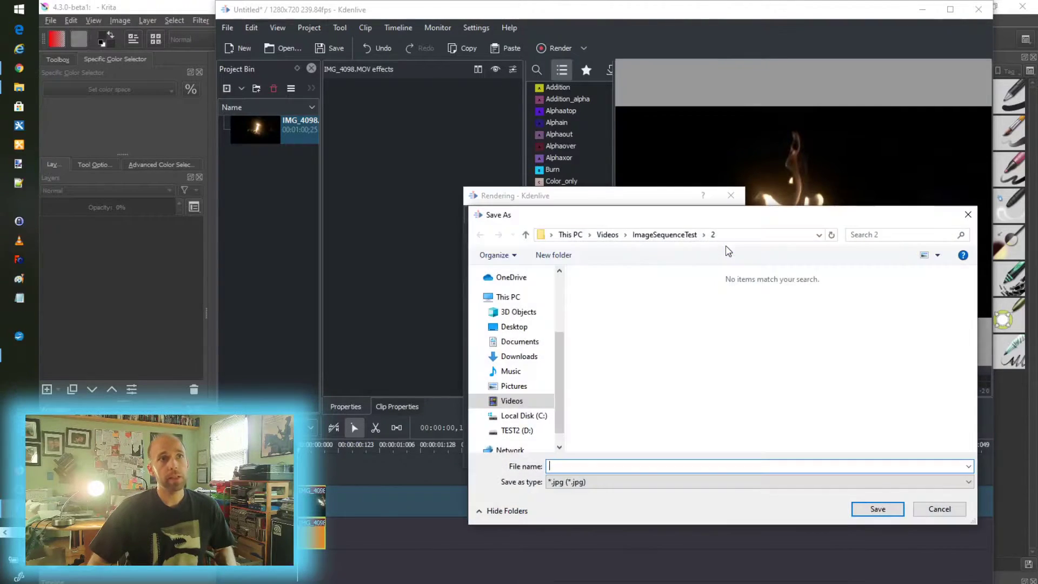
click(607, 235)
double_click(633, 292)
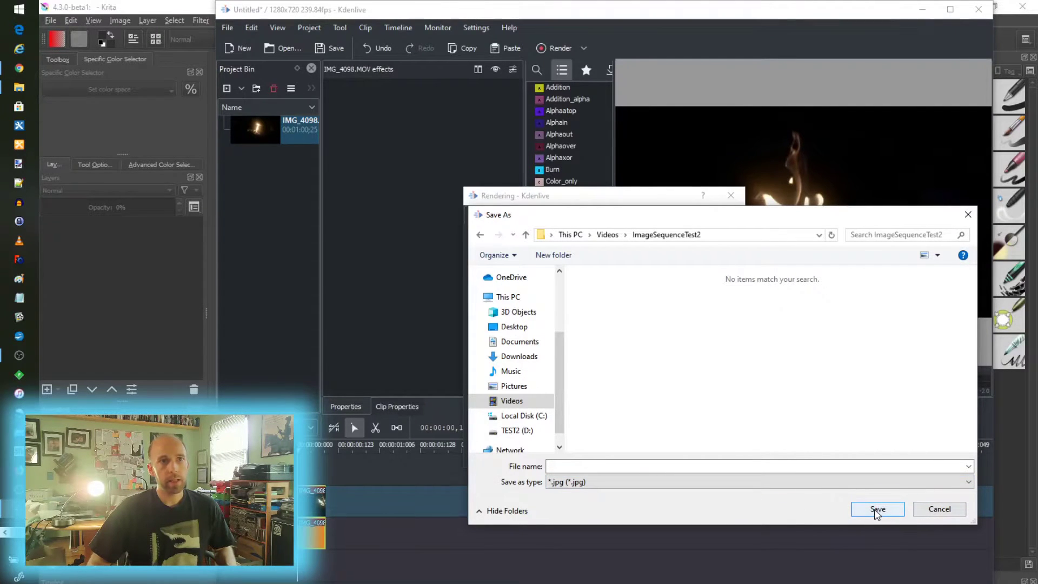
click(720, 467)
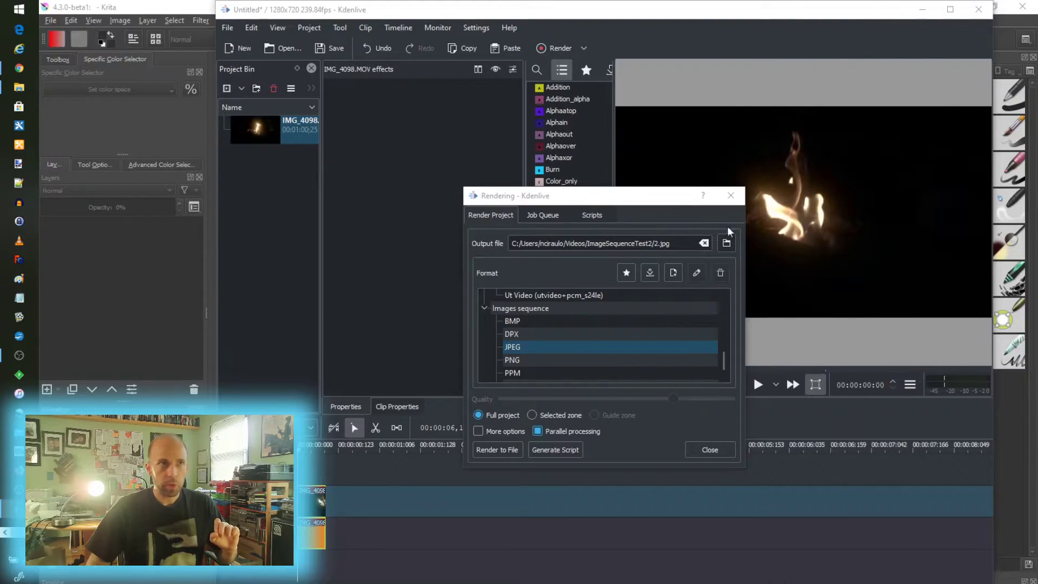
Replace the leftover '2' output name with ImgSeq1-%05d.jpg.
click(655, 243)
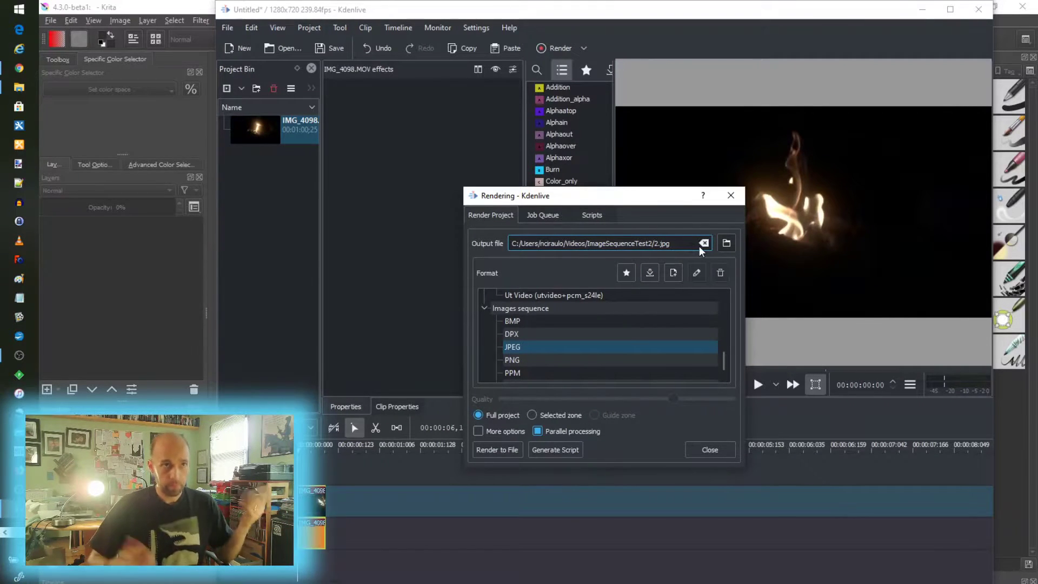
key(BackSpace)
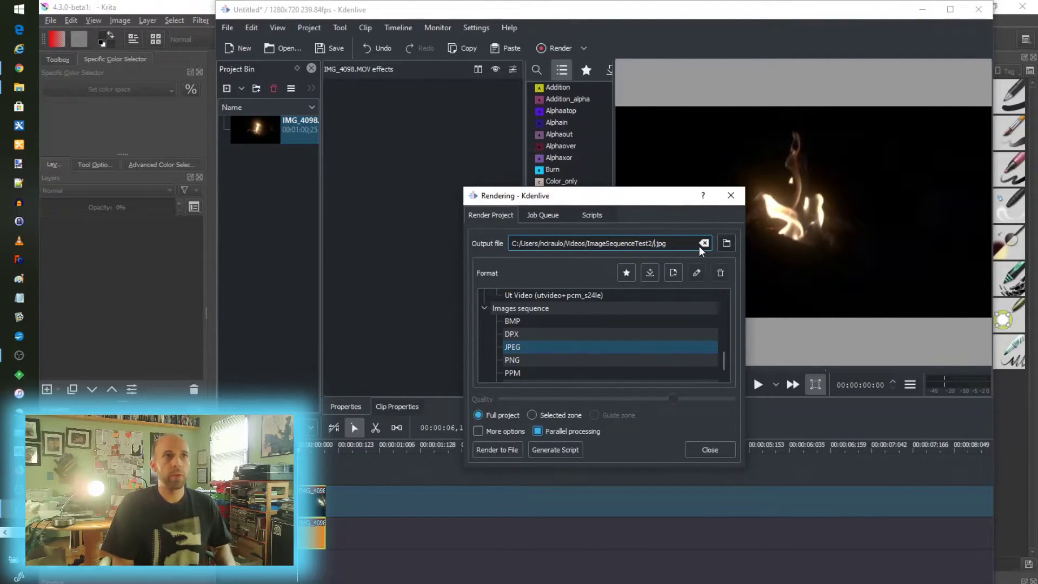
text(ImgSeq1)
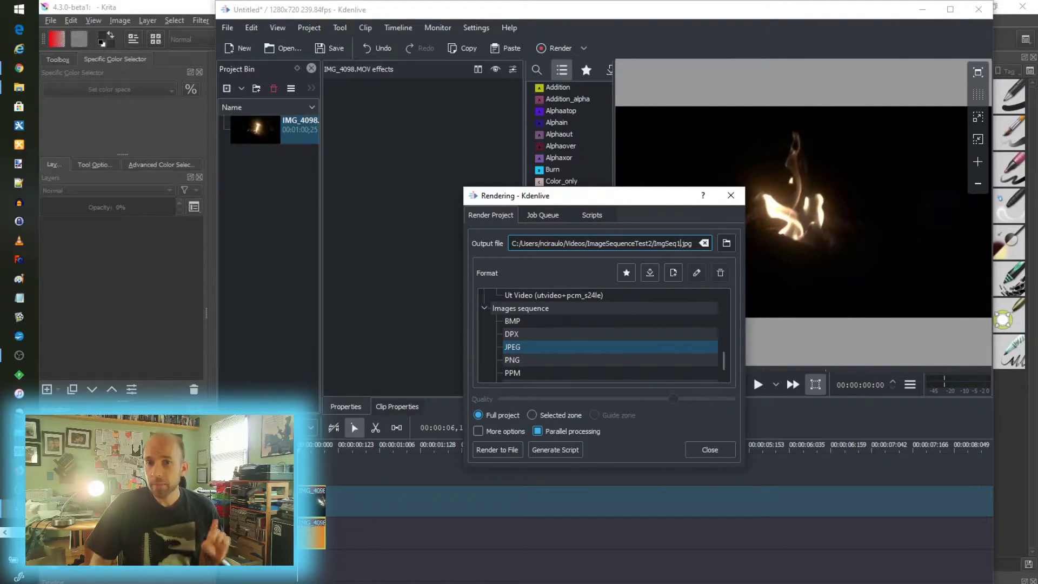
key(alt+Tab)
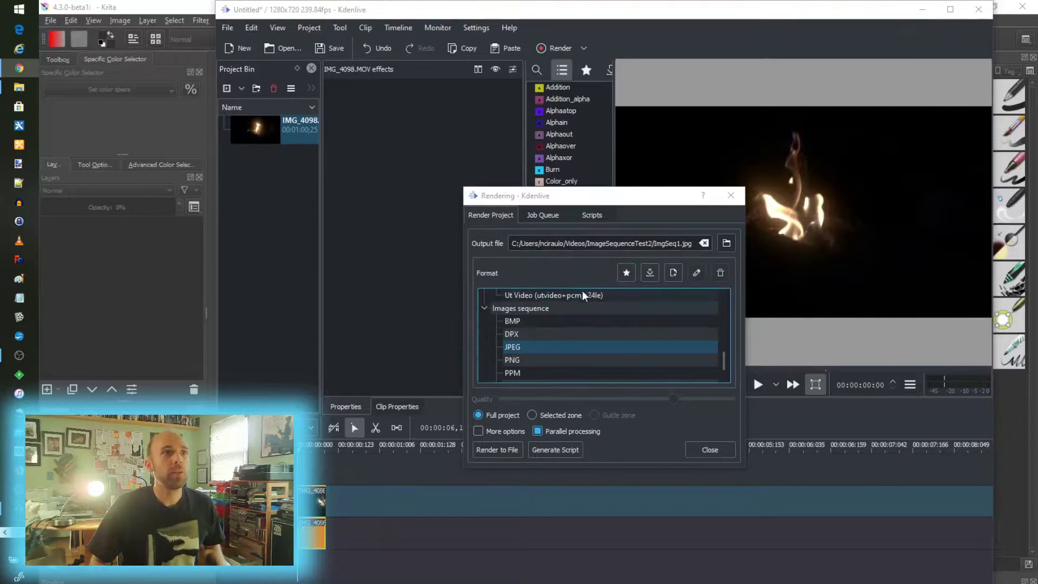
click(673, 244)
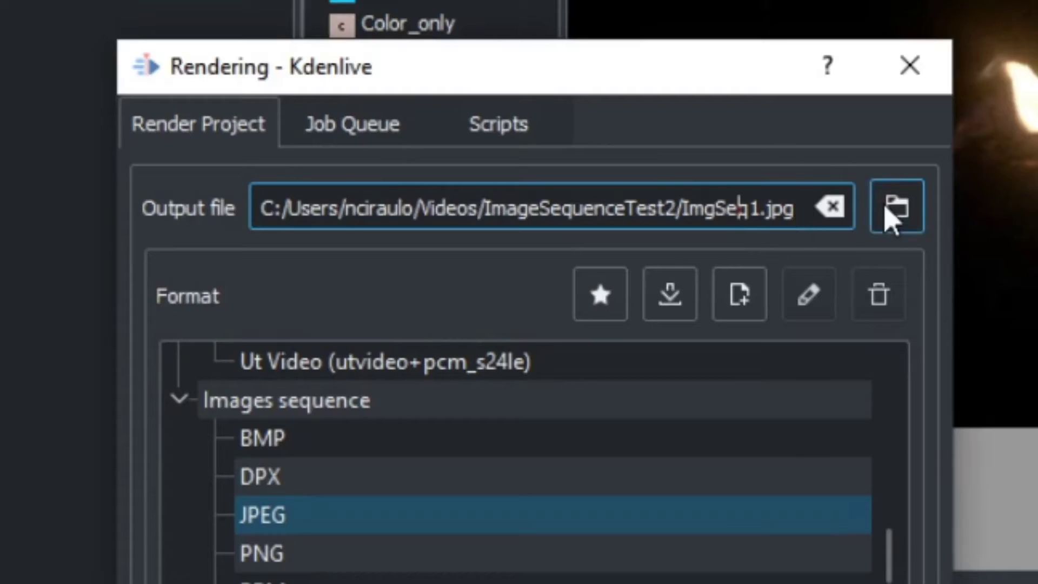
key(Right)
key(Right)
text(-%05d)
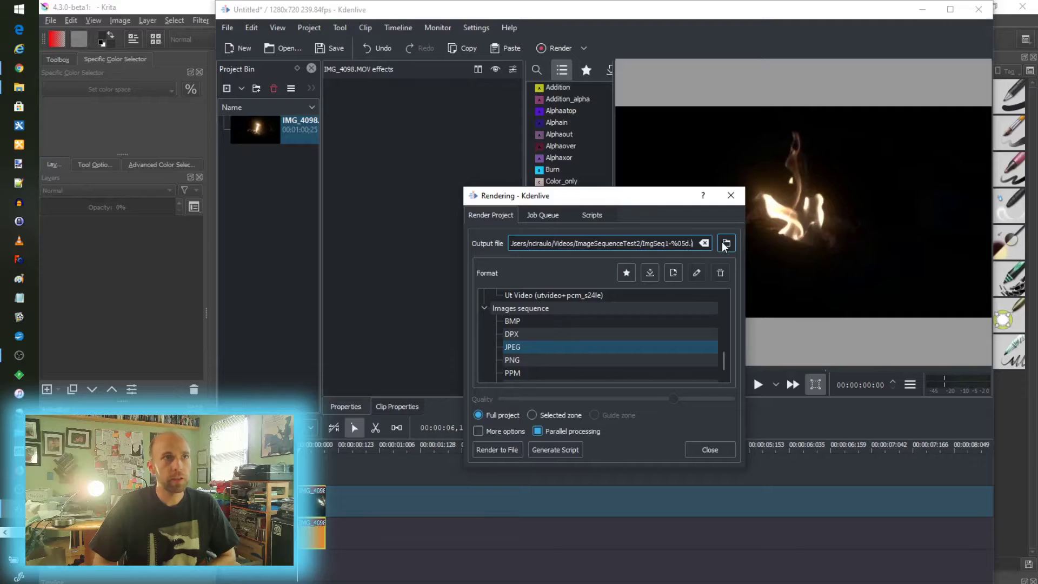
key(Right)
key(Right)
key(Right)
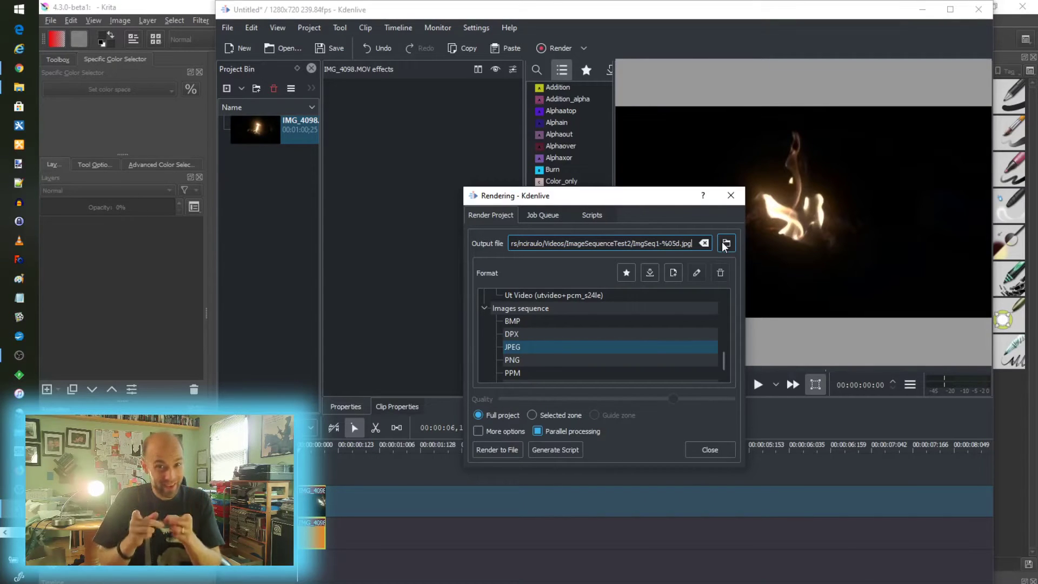
Render to file, wait for 'Rendering finished', and close the render window.
click(502, 453)
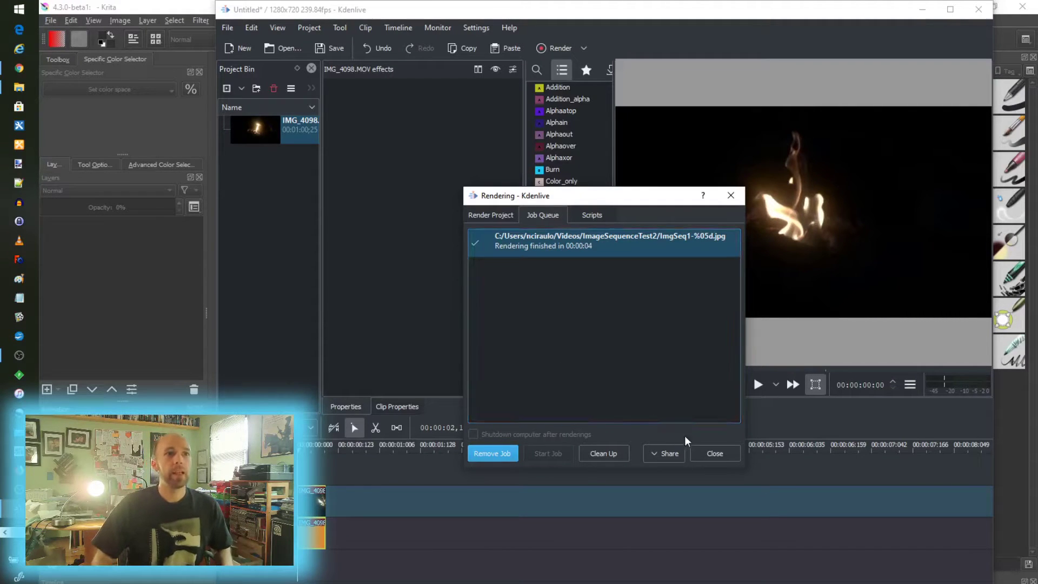
click(715, 453)
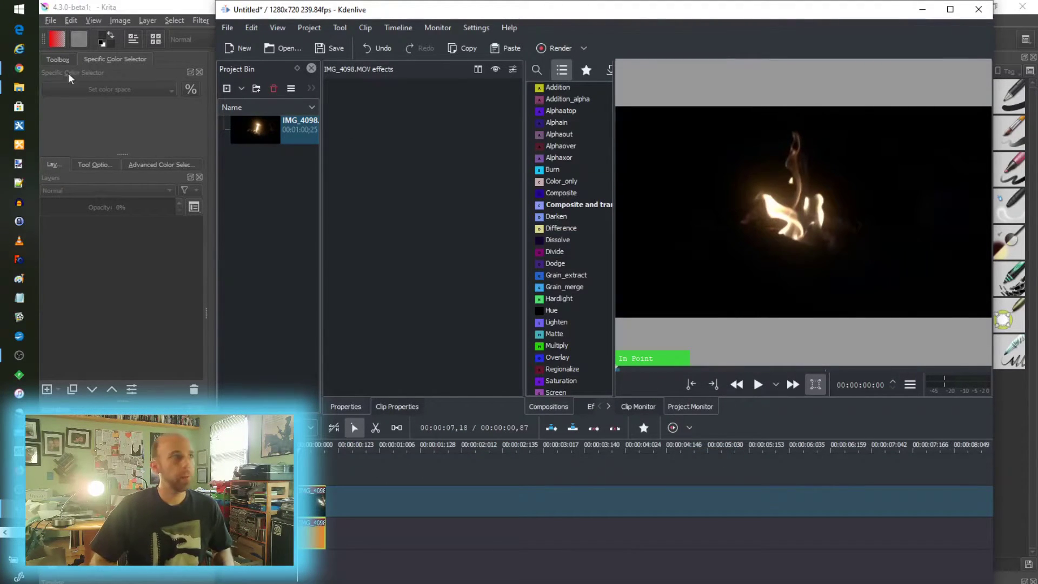
click(19, 87)
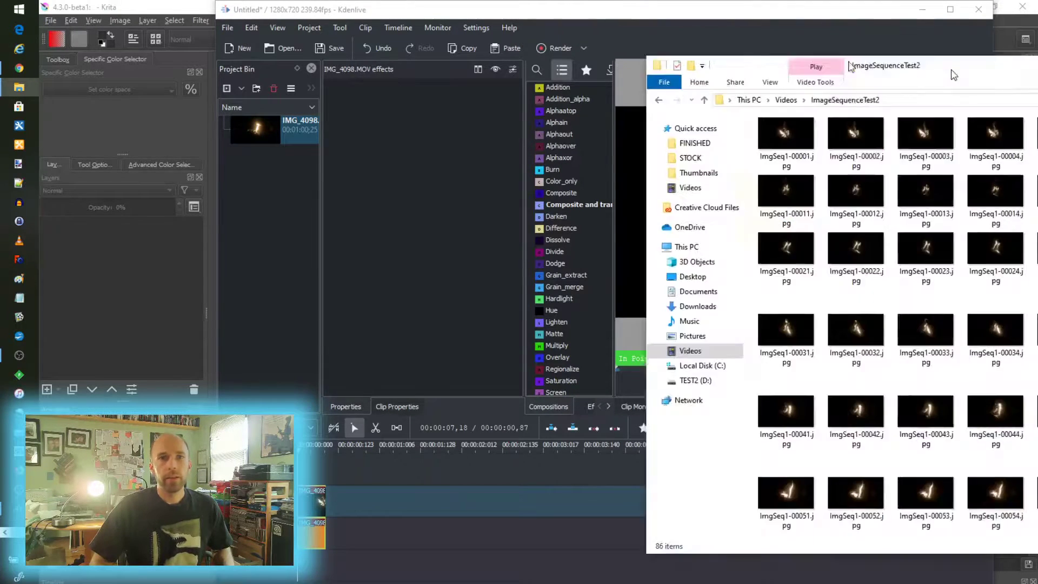
drag(954, 75, 419, 89)
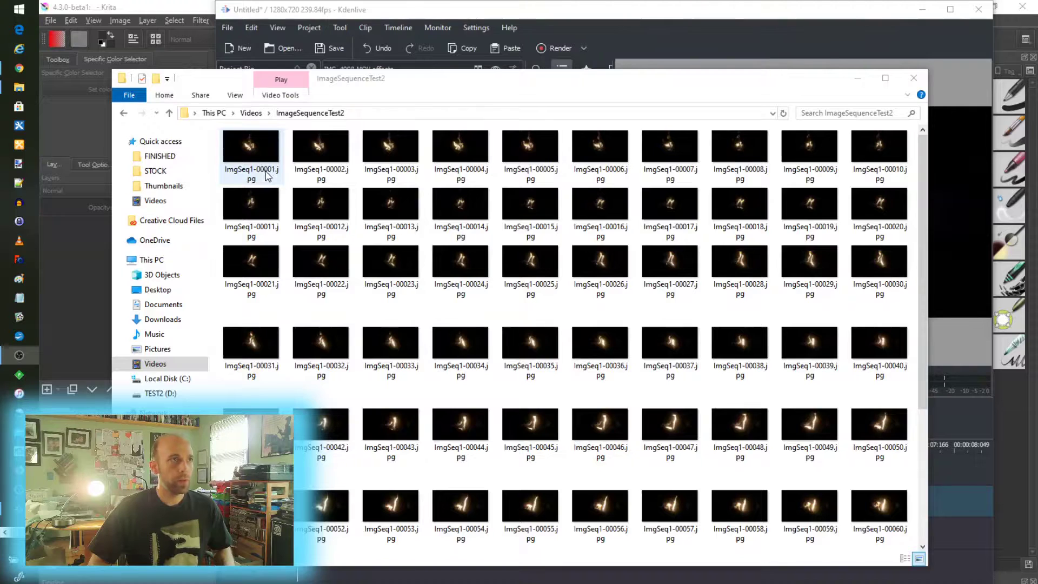
scroll(680, 183, down, 4)
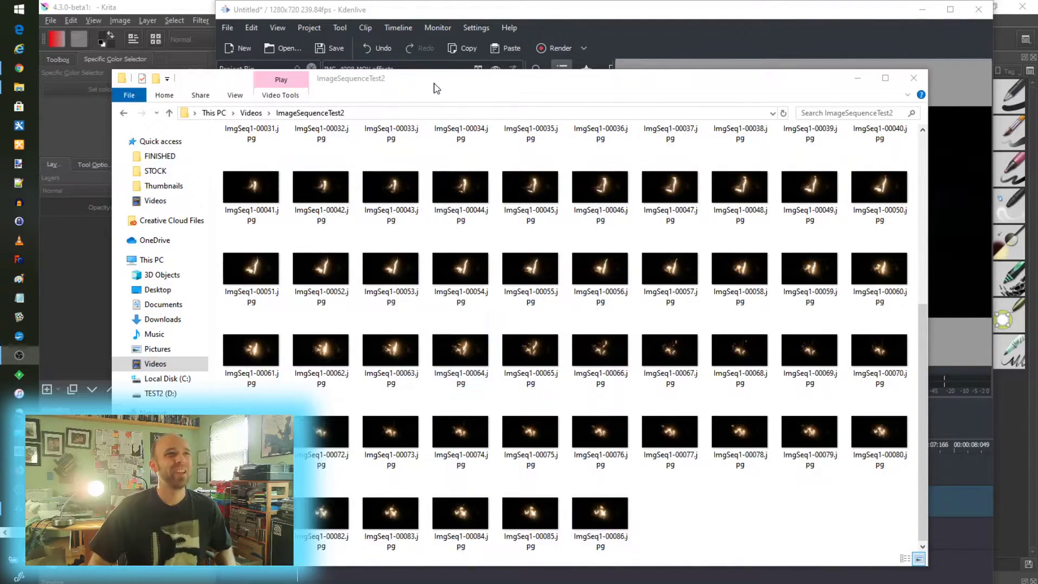
click(437, 65)
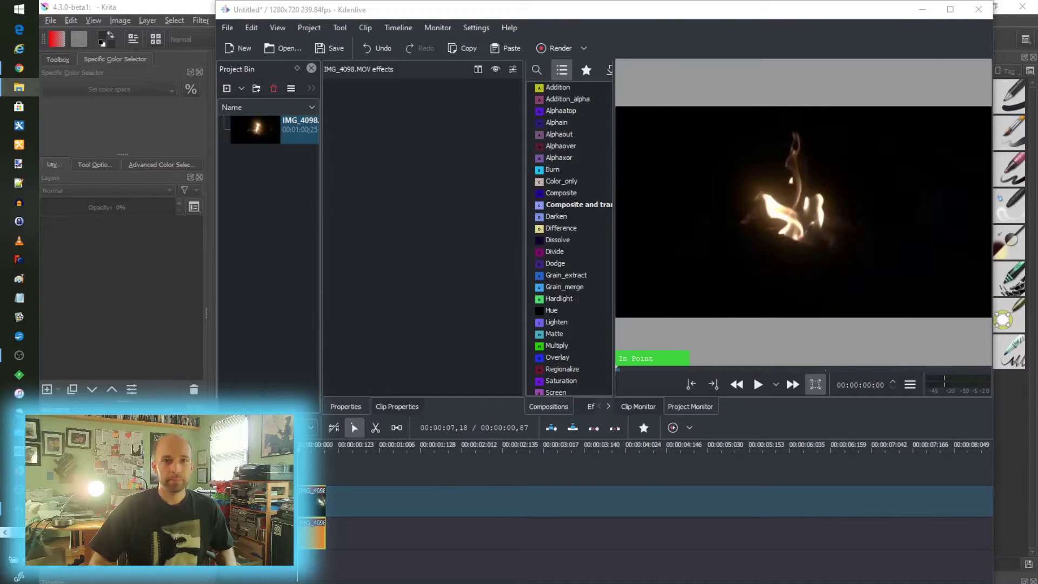
Minimise Kdenlive and drop the rendered frame ImgSeq1-00041.jpg into Krita to open it.
drag(922, 8, 928, 14)
click(928, 14)
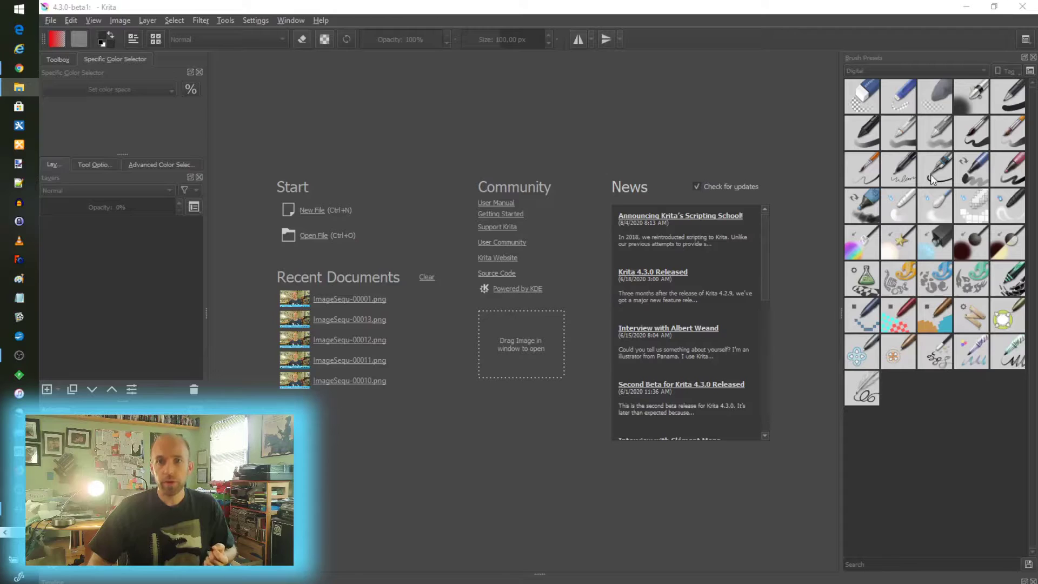
drag(930, 180, 519, 310)
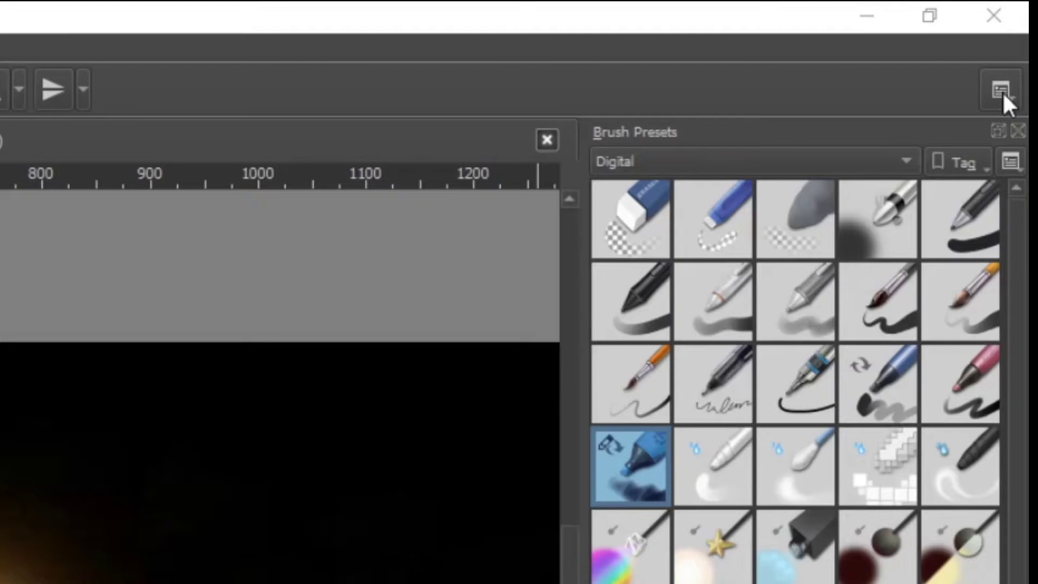
Look through the workspace list and the Filter menu, then close them.
click(1001, 91)
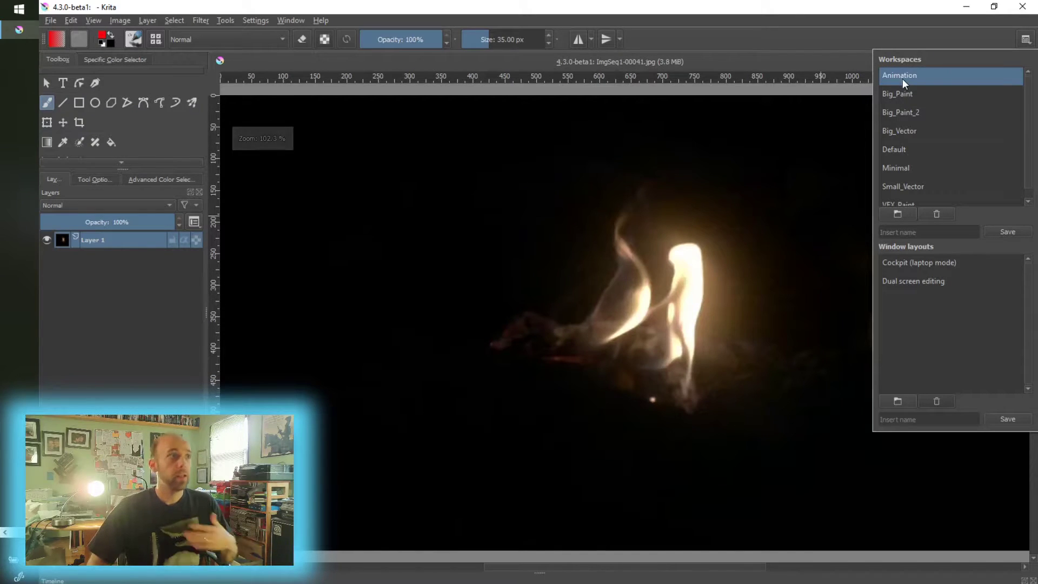
click(811, 53)
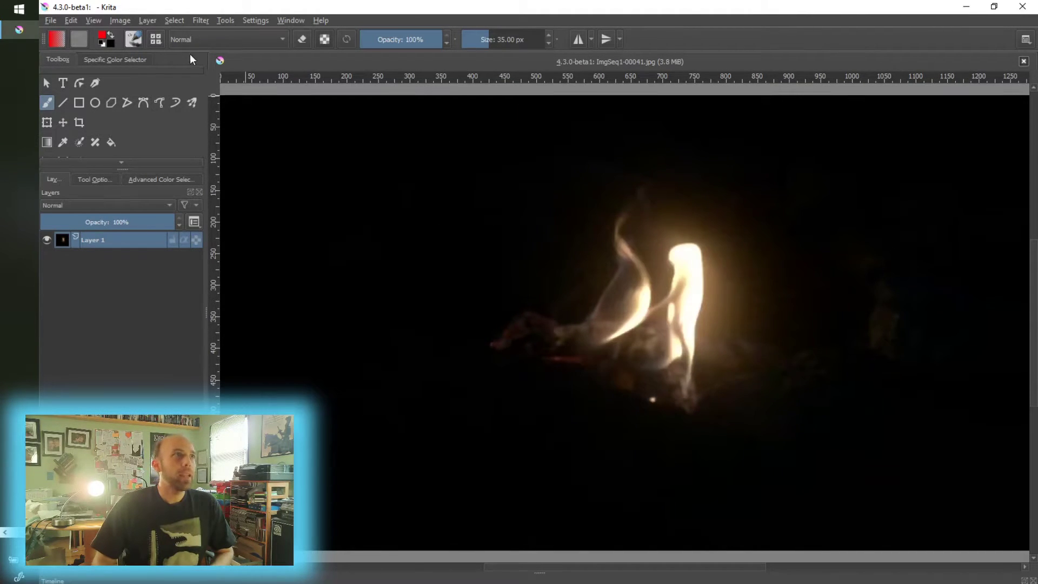
click(200, 21)
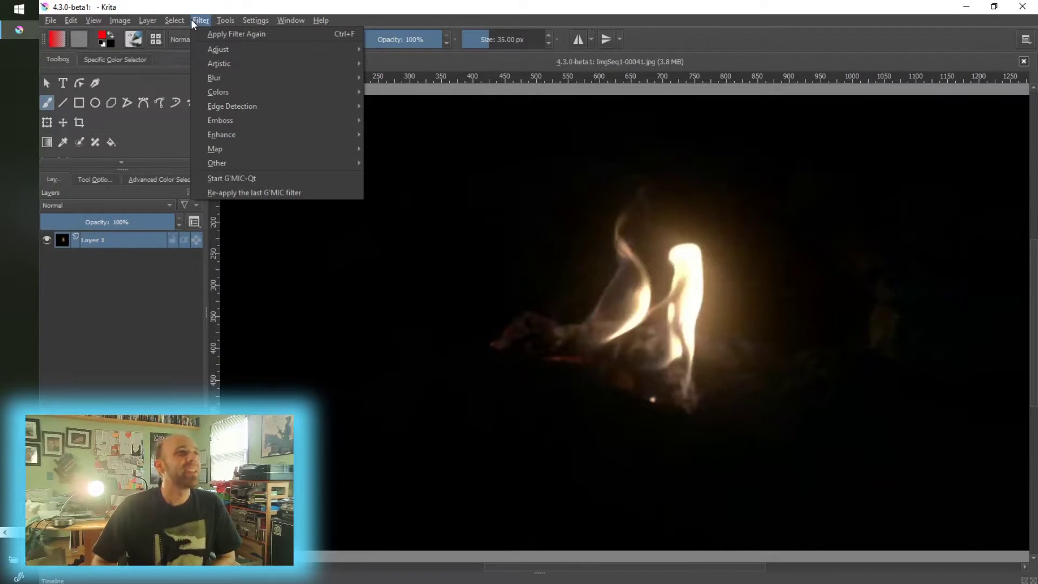
click(190, 20)
Dock the Brush Presets panel beside the canvas via Settings > Dockers.
click(252, 20)
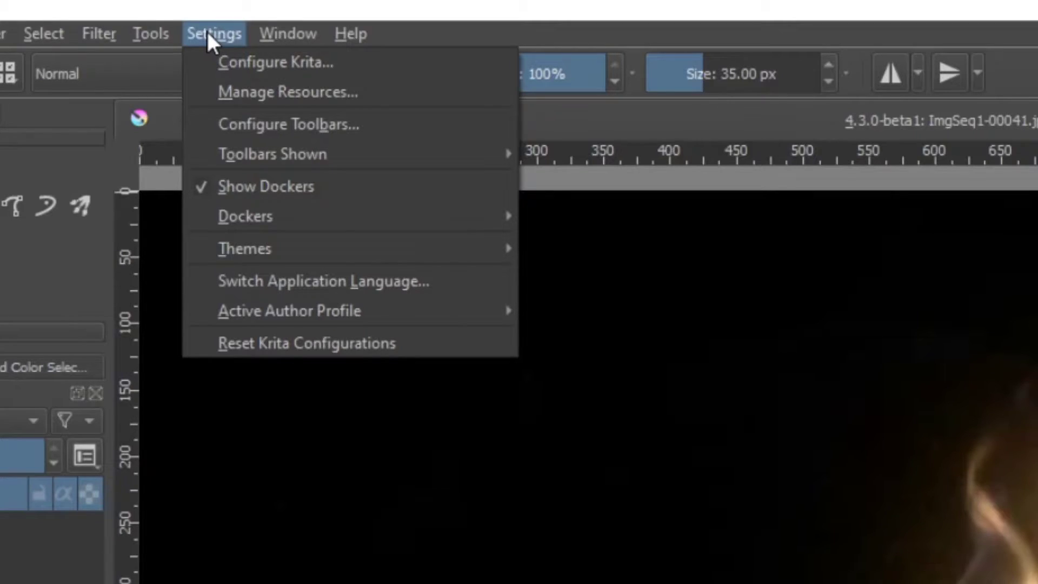
mouse_move(298, 218)
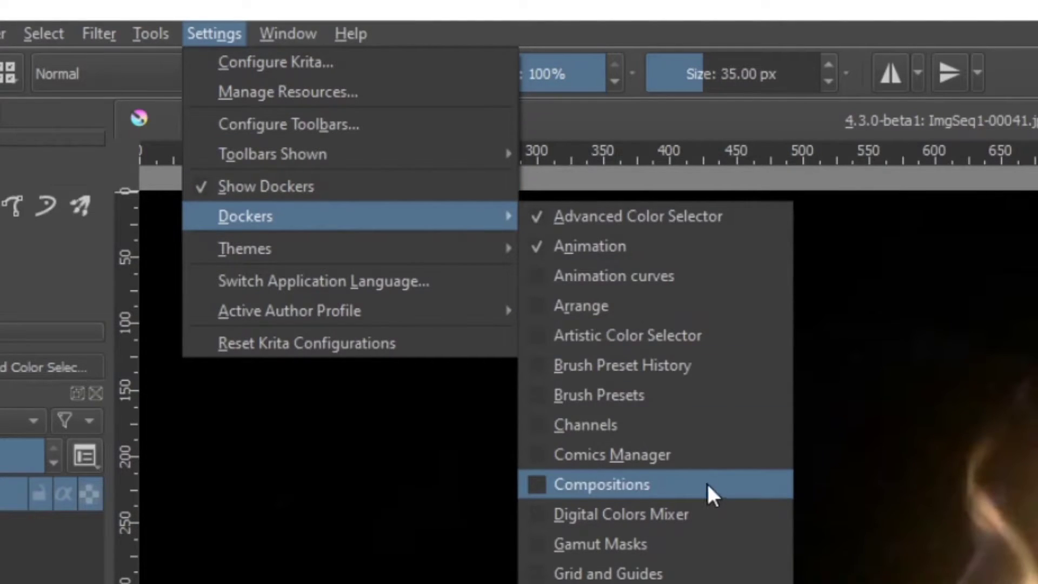
click(692, 393)
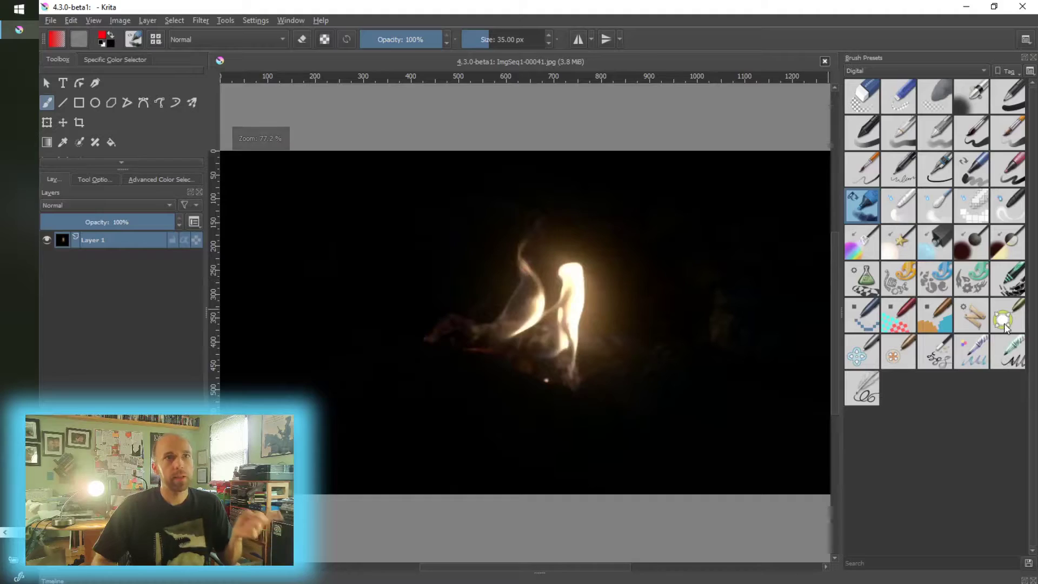
mouse_move(864, 325)
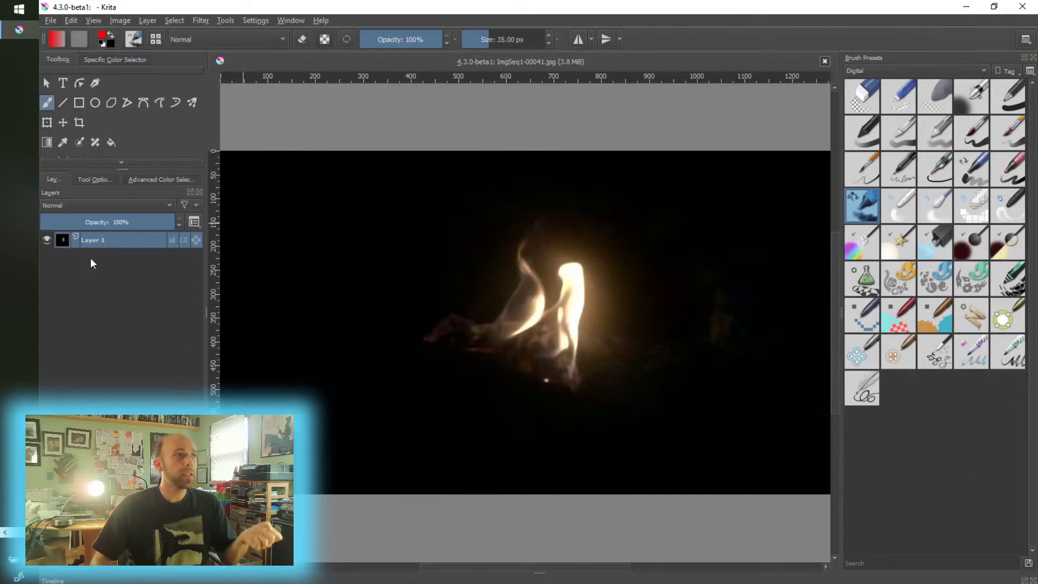
mouse_move(107, 240)
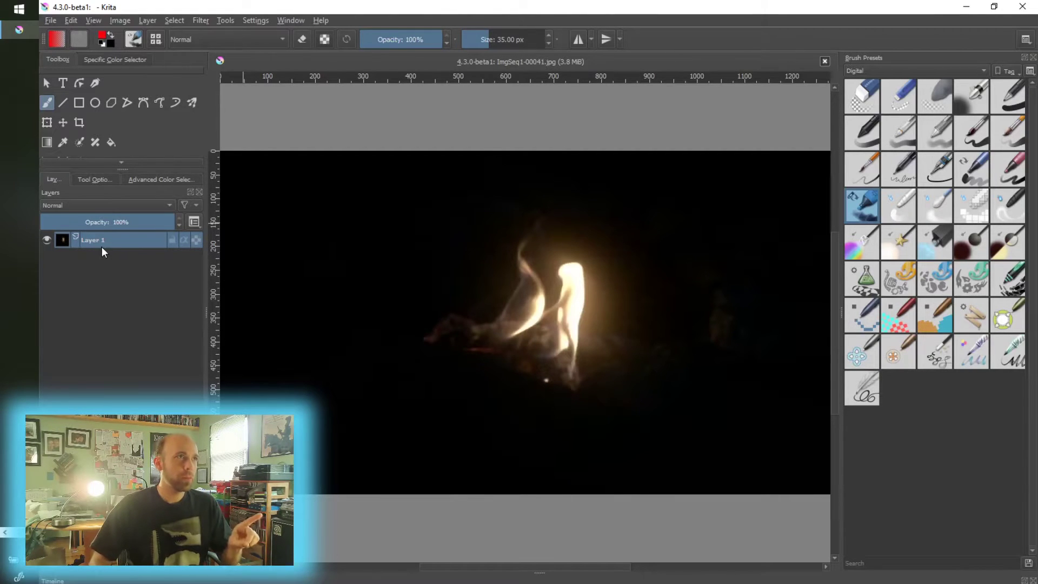
click(50, 21)
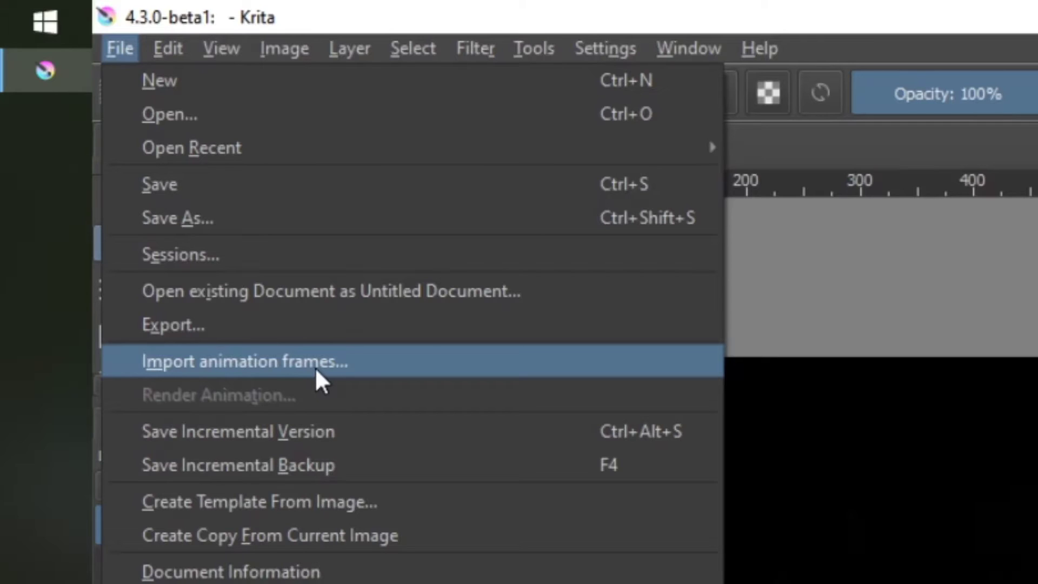
click(319, 360)
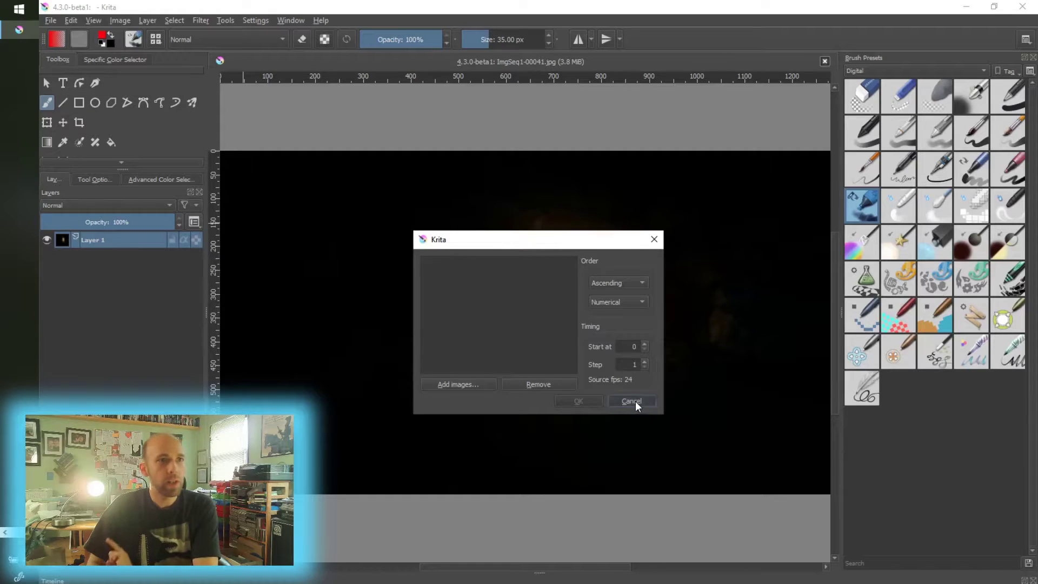
click(671, 472)
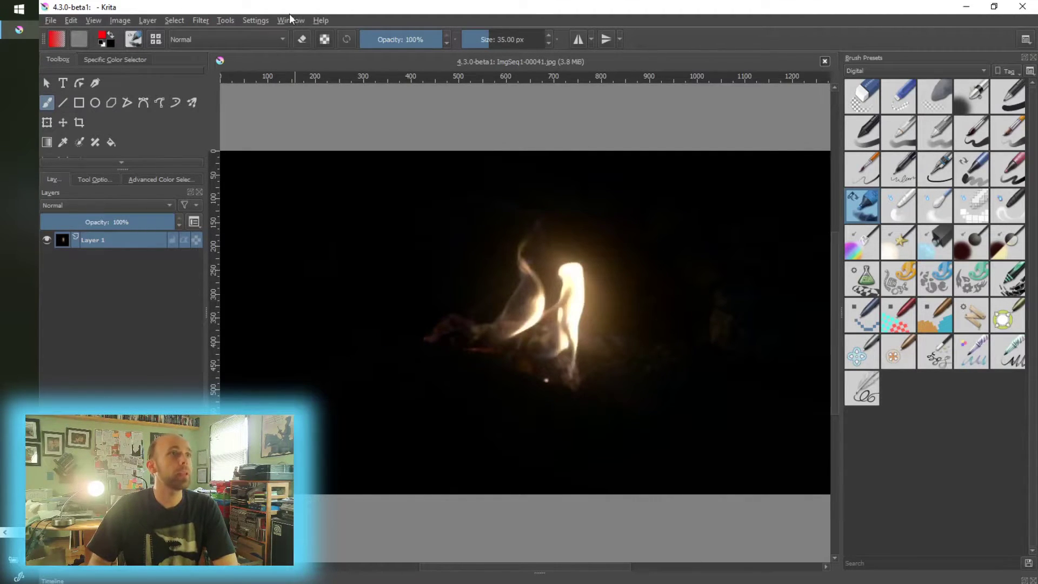
Resize the Krita window, raise the frame rate from 24 to 30, and maximise it again.
drag(330, 7, 469, 21)
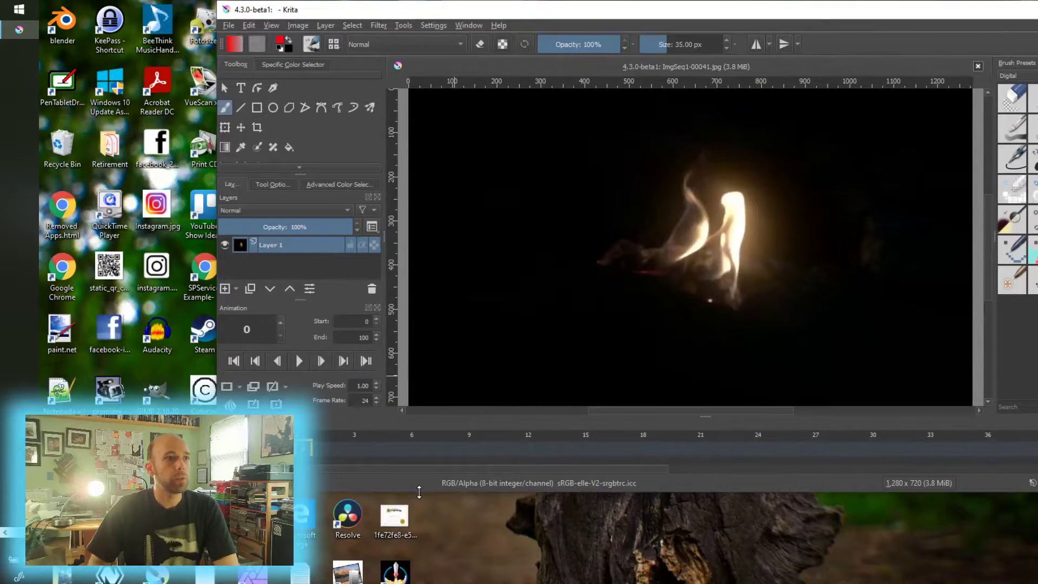
key(super+shift+Up)
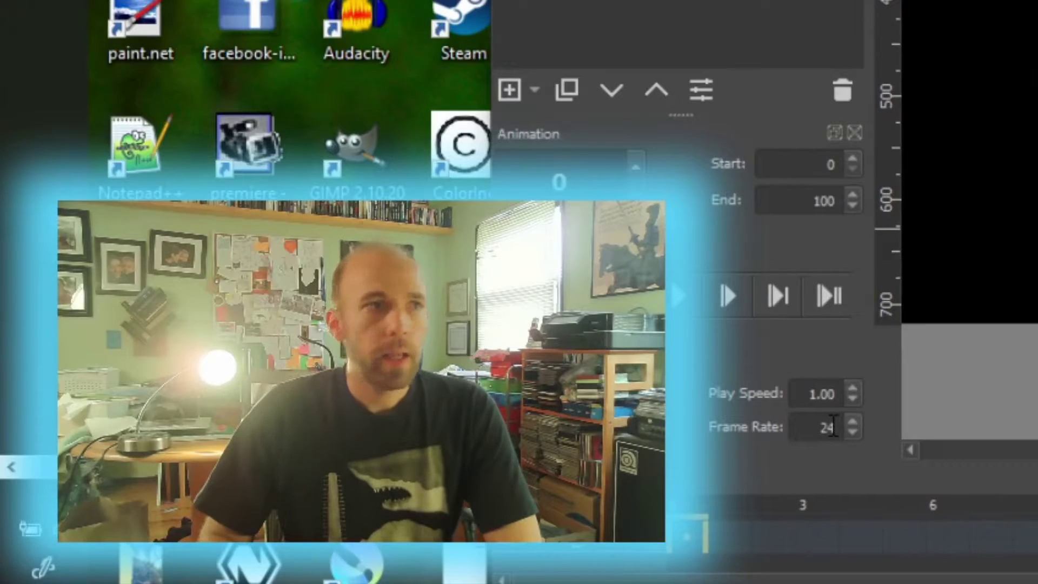
click(853, 421)
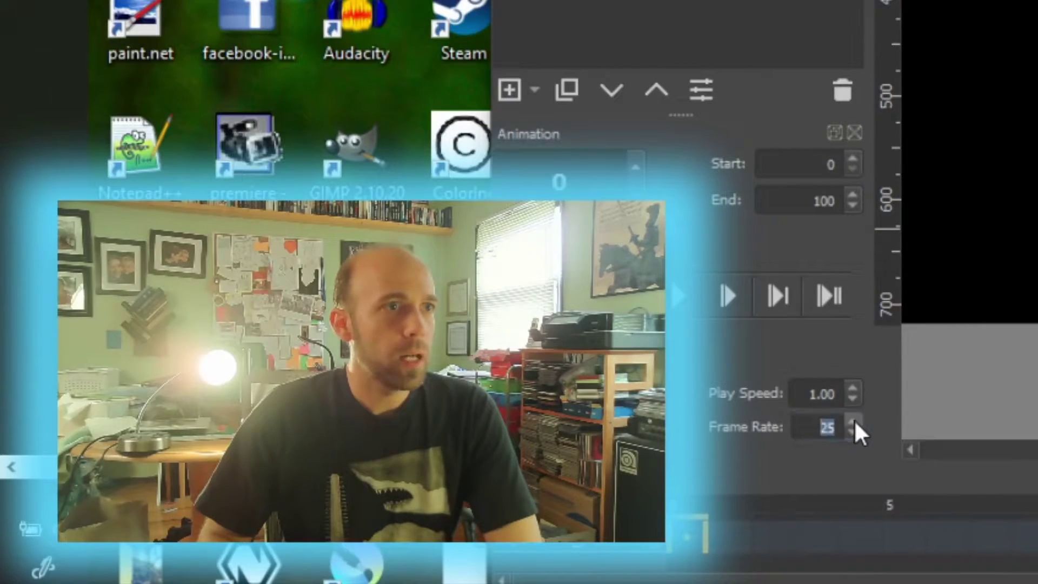
click(854, 422)
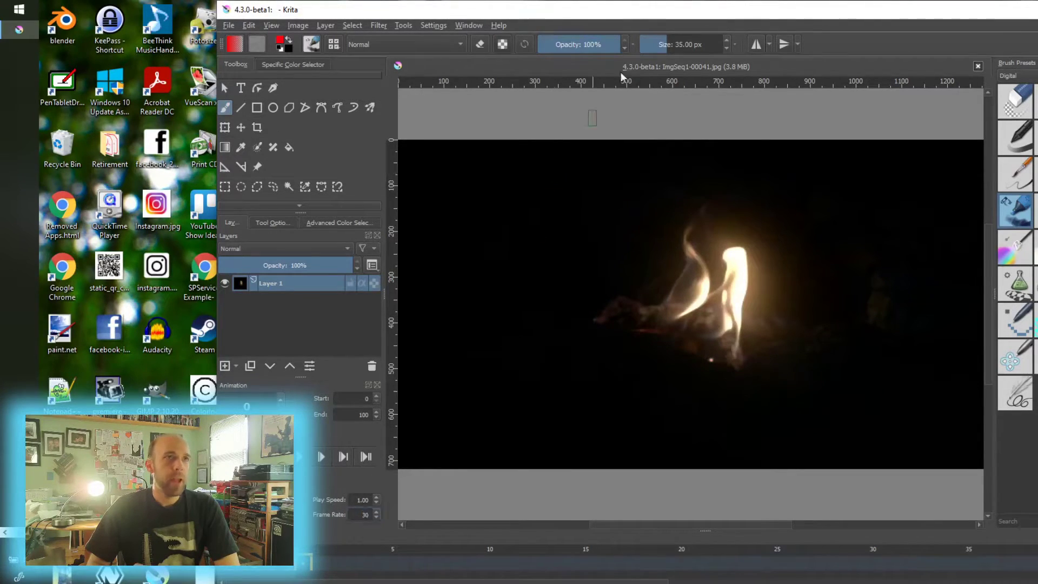
double_click(693, 16)
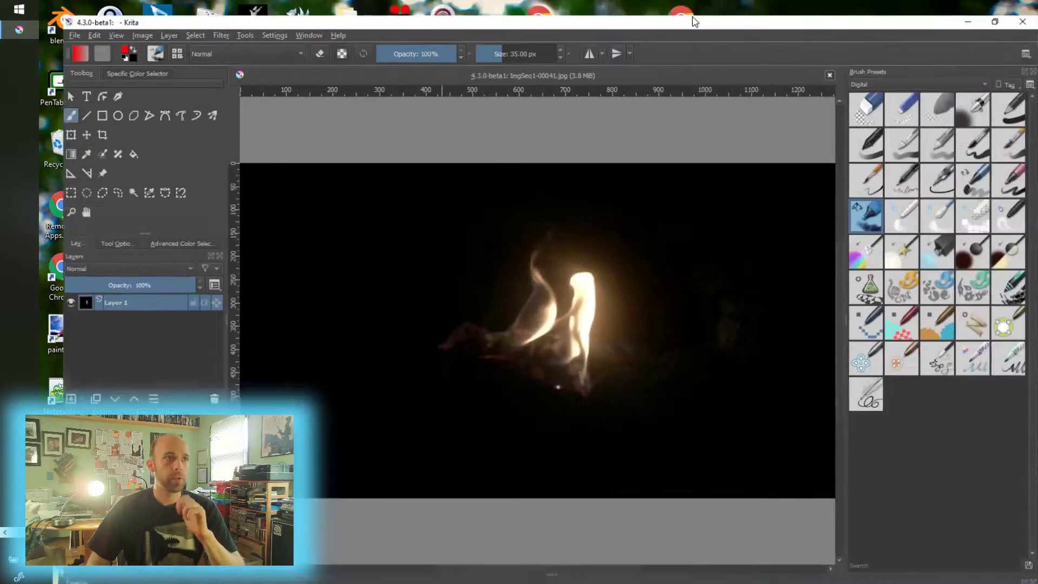
Add ImgSeq1-00001 through ImgSeq1-00086 from Videos\ImageSequenceTest2 to the Import animation frames list.
click(51, 20)
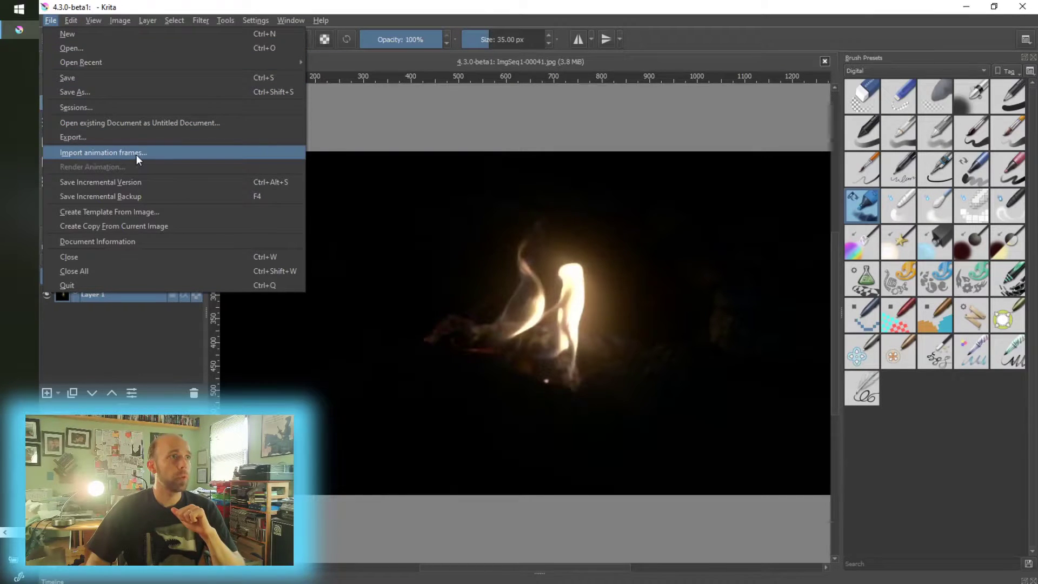
click(135, 153)
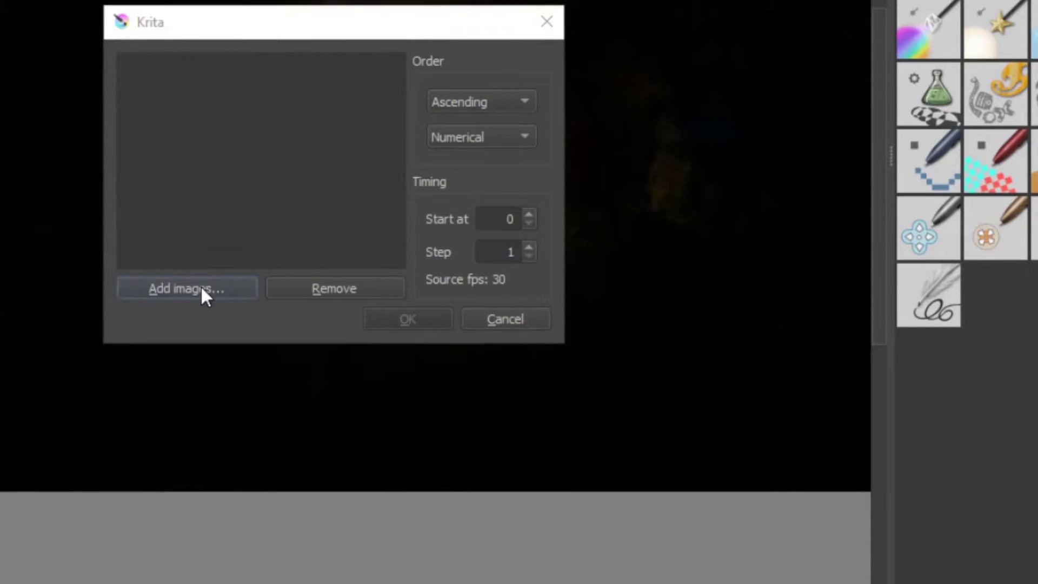
click(468, 384)
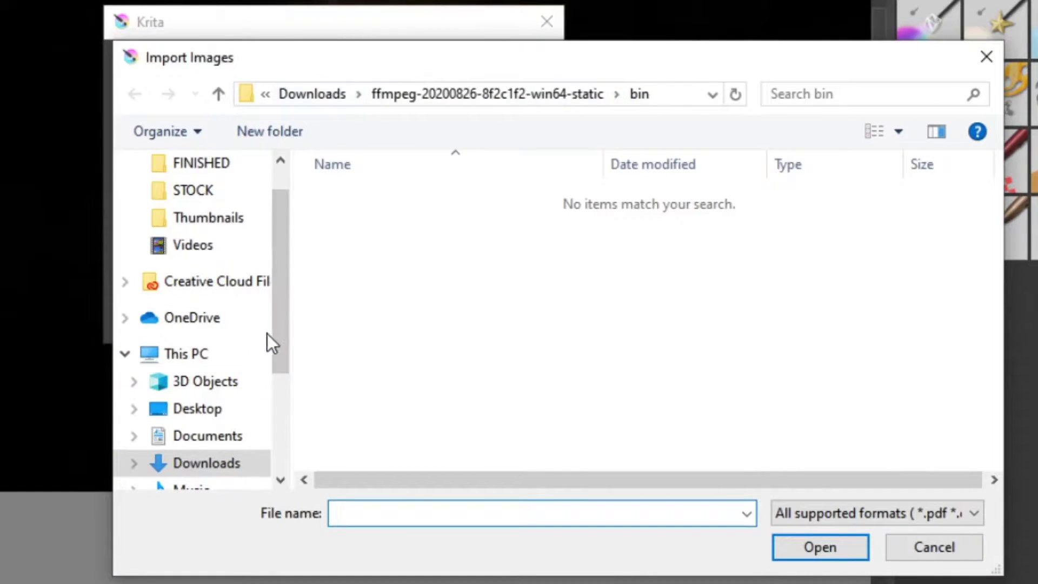
drag(278, 336, 281, 353)
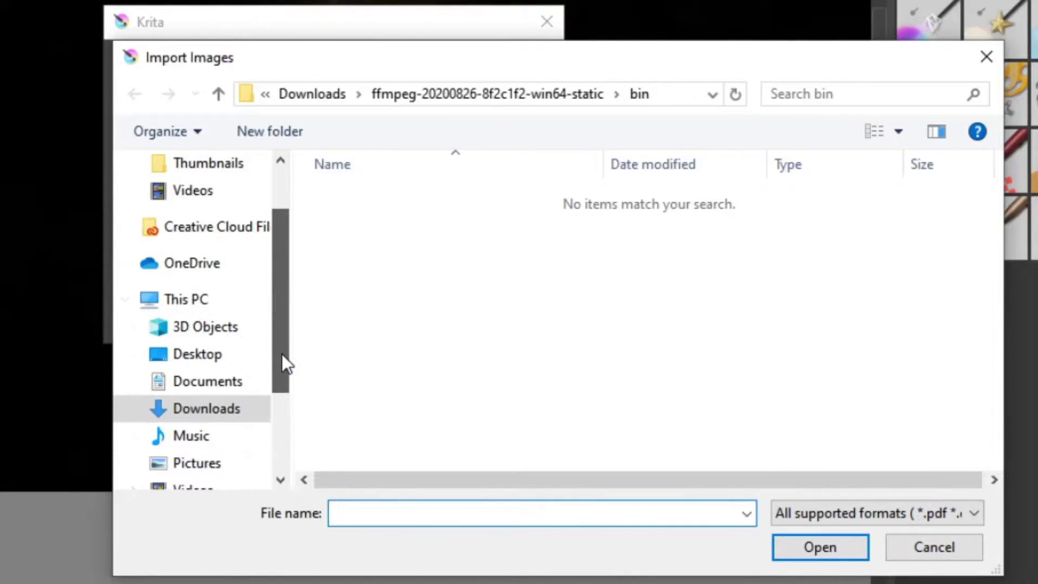
click(195, 200)
double_click(408, 199)
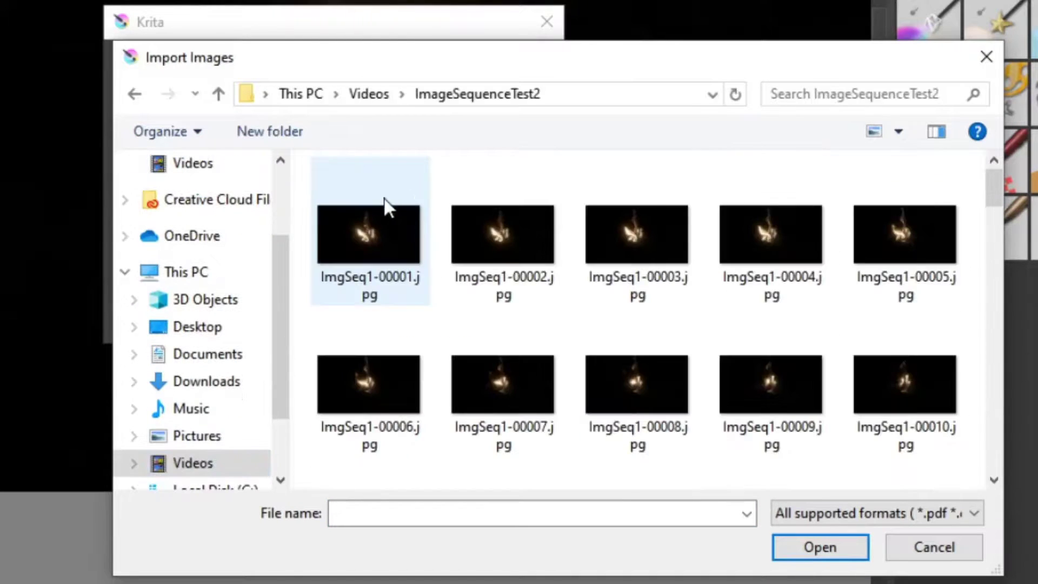
click(367, 233)
scroll(726, 283, down, 10)
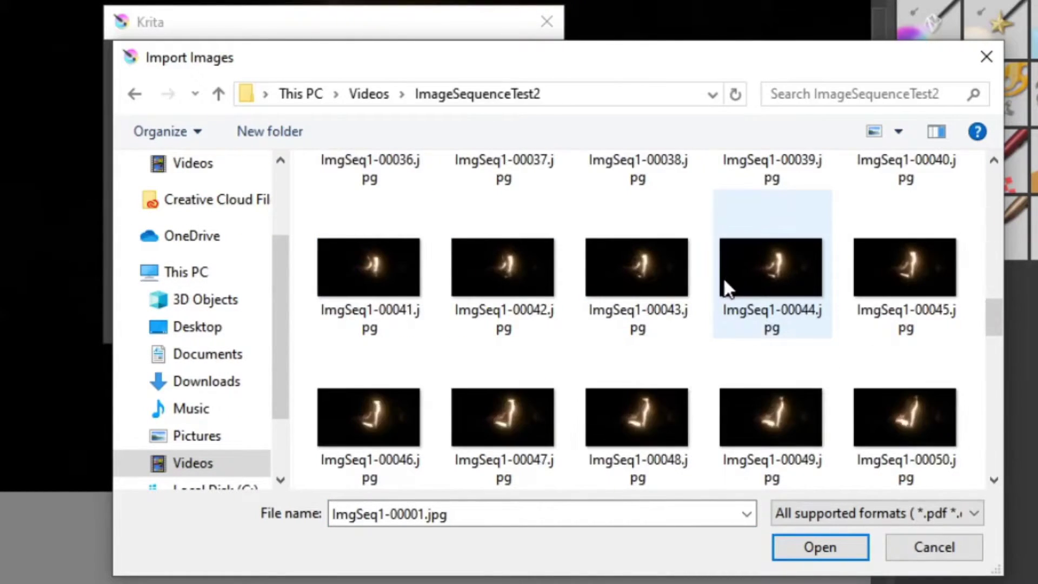
scroll(725, 324, down, 10)
shift+click(365, 447)
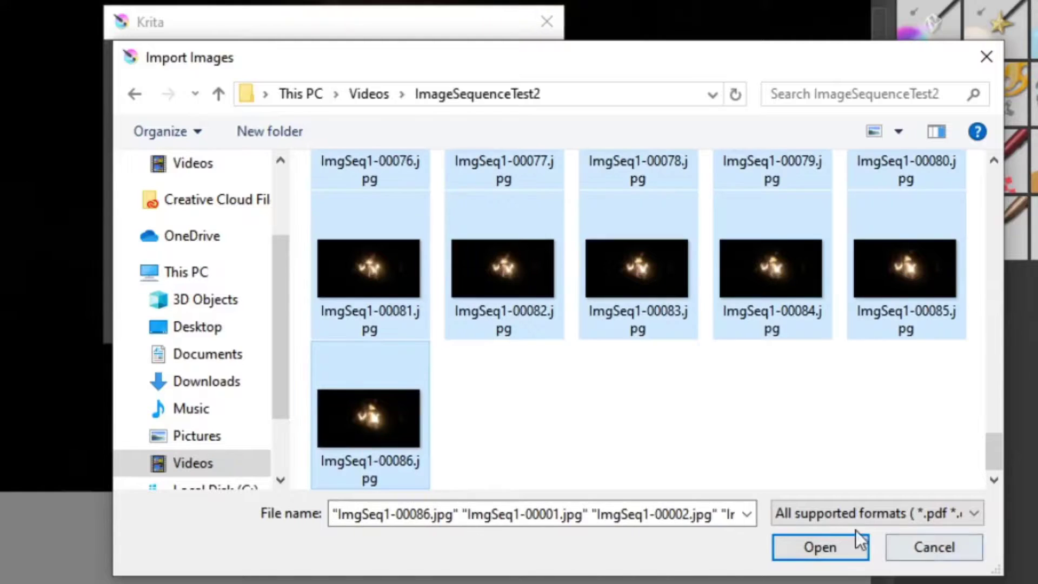
click(808, 548)
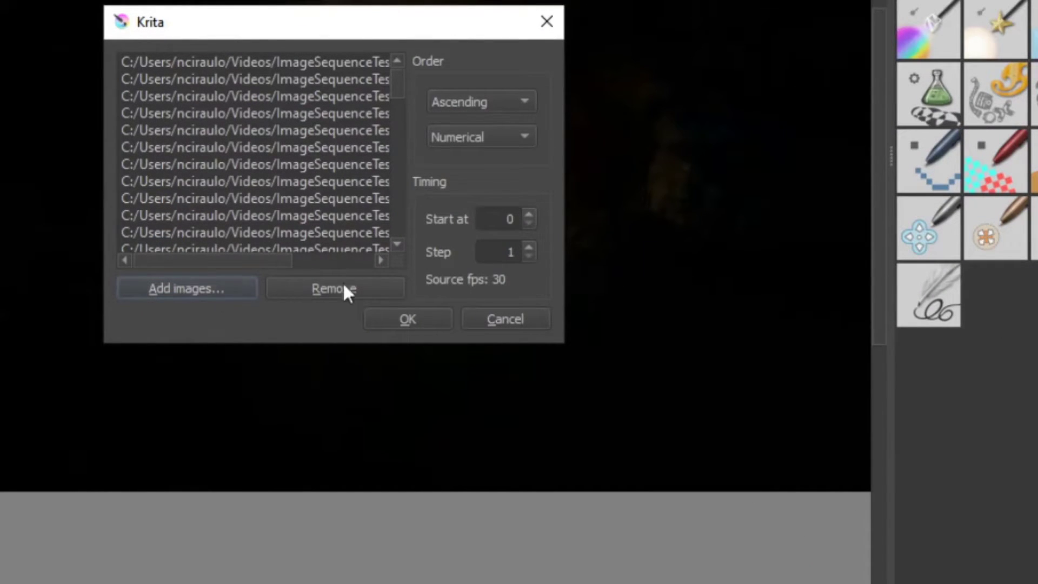
Import the frames as animated Layer 2, adjust the window, then play and stop the animation.
click(418, 317)
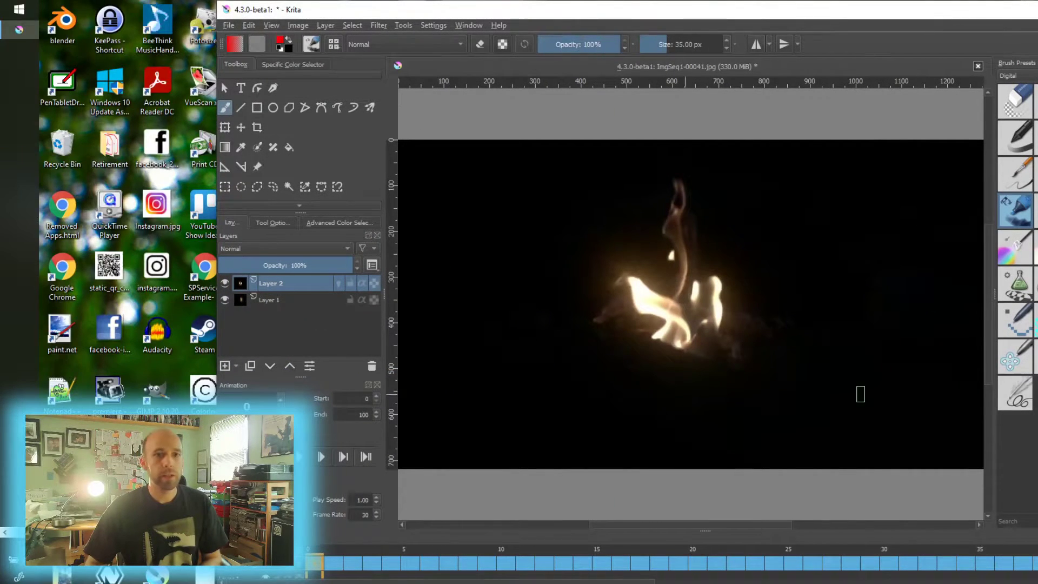
mouse_move(1035, 152)
mouse_down()
mouse_move(1006, 152)
mouse_move(1037, 152)
mouse_up()
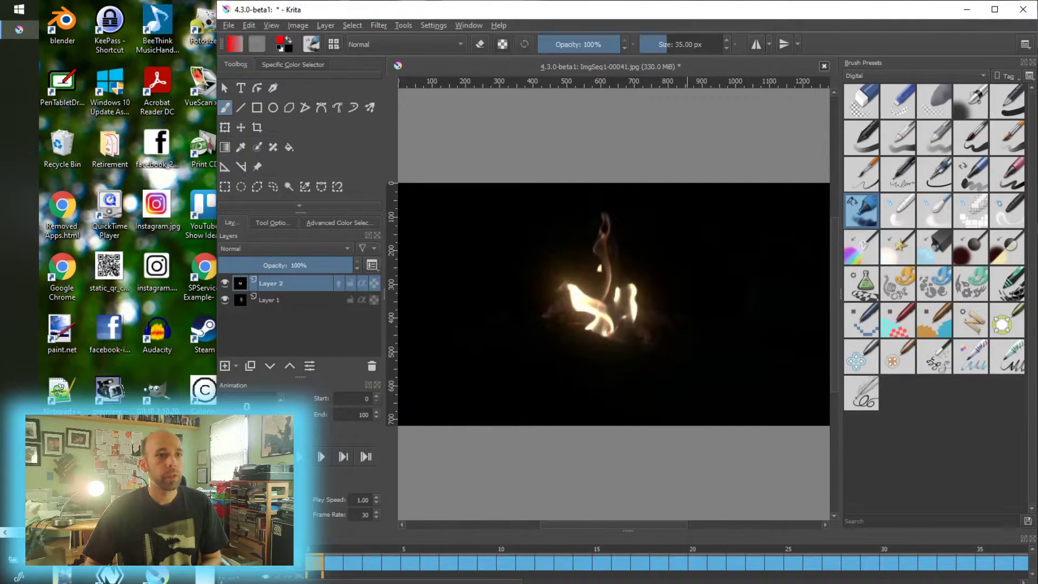
drag(754, 583, 754, 580)
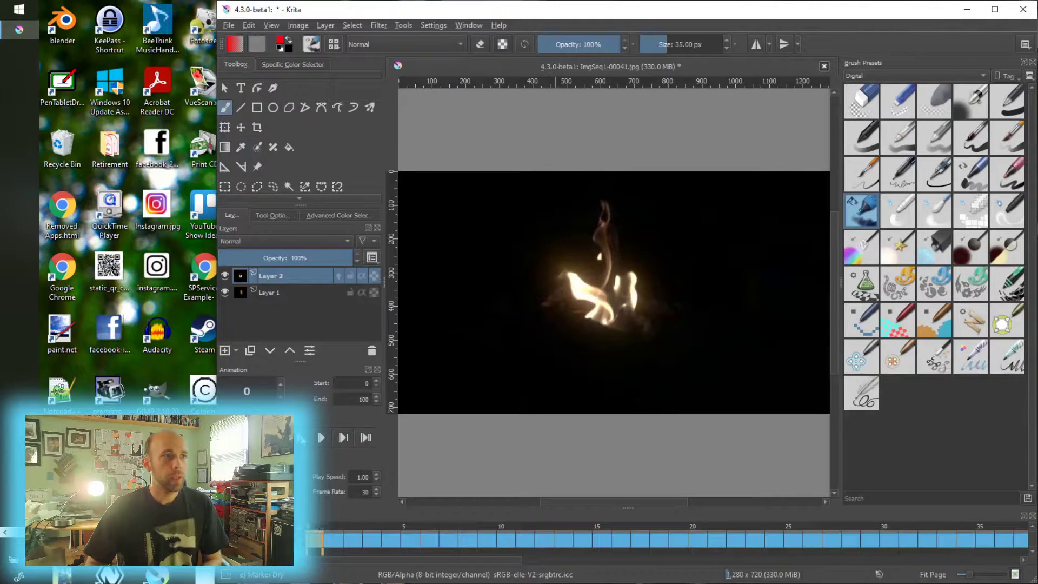
key(space)
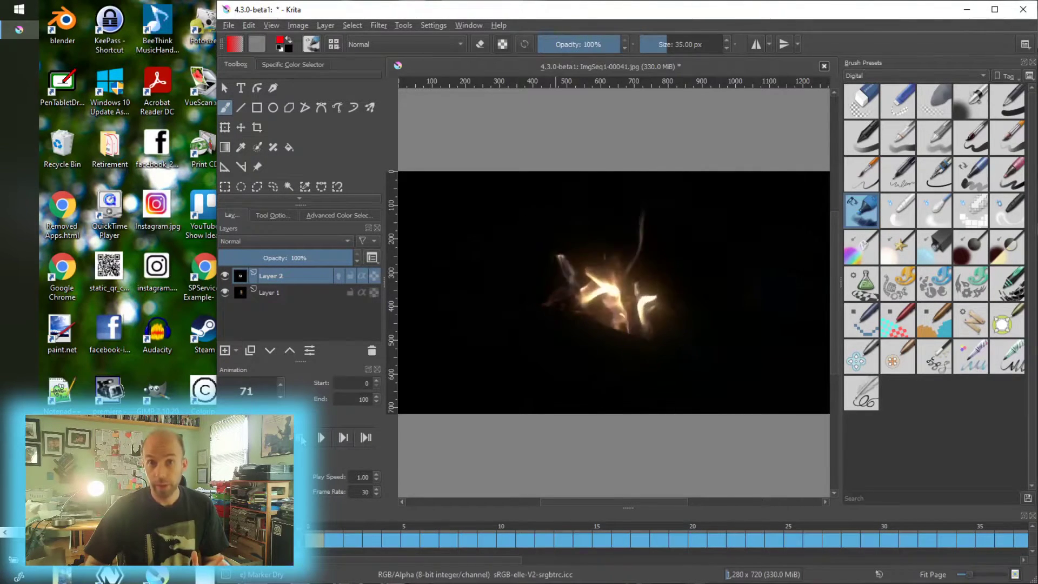
key(space)
Hide Layer 1, enlarge the timeline panel, and narrow the Krita window from the left.
click(272, 292)
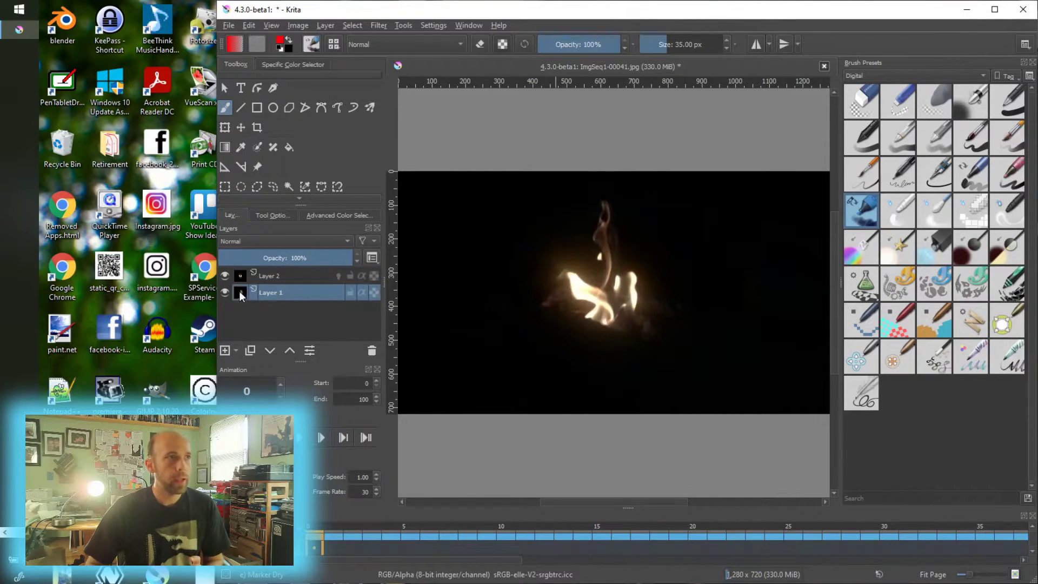
click(225, 292)
mouse_move(300, 296)
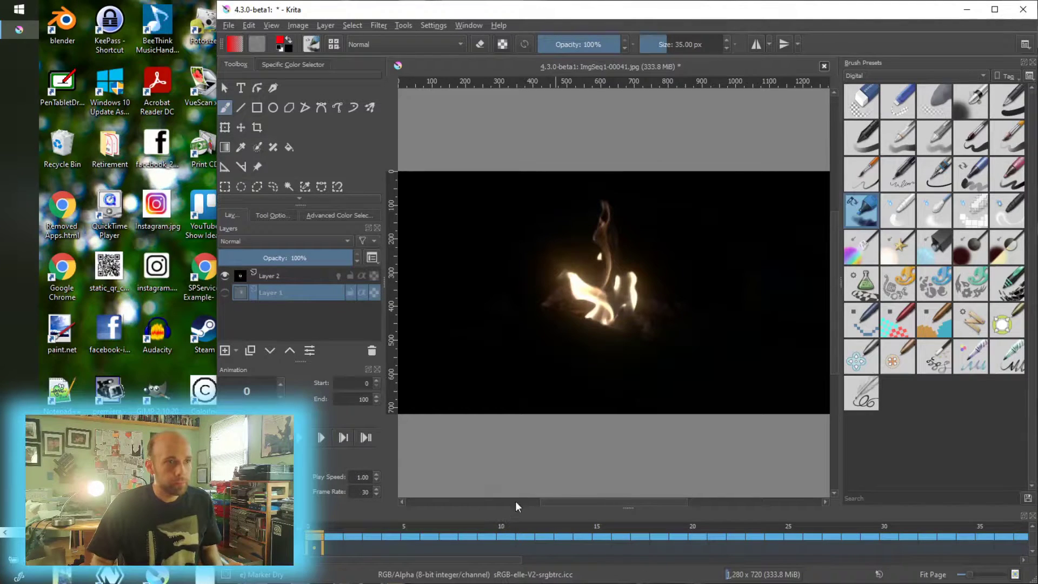
drag(631, 507, 591, 445)
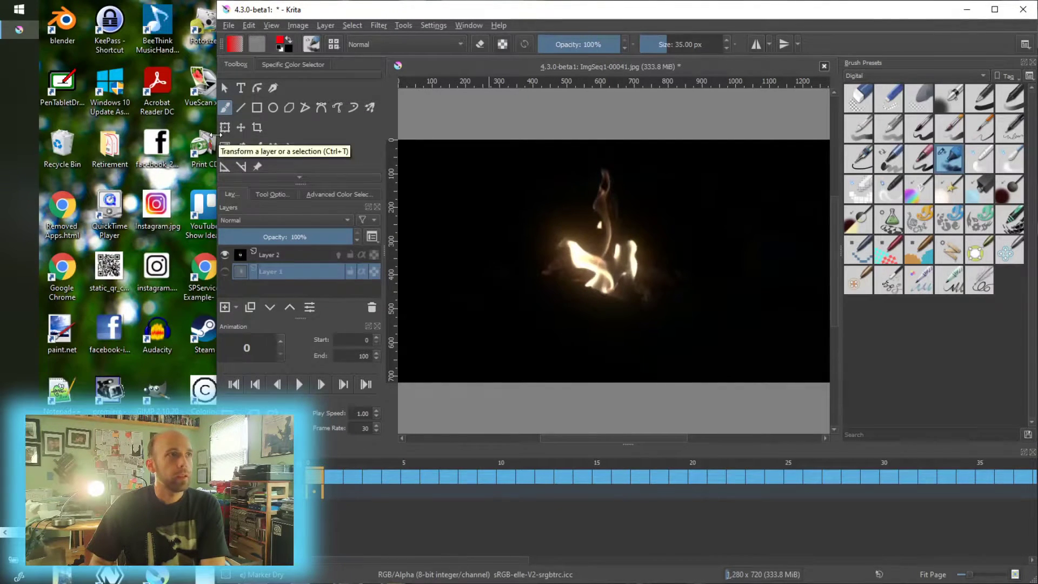
drag(218, 140, 320, 135)
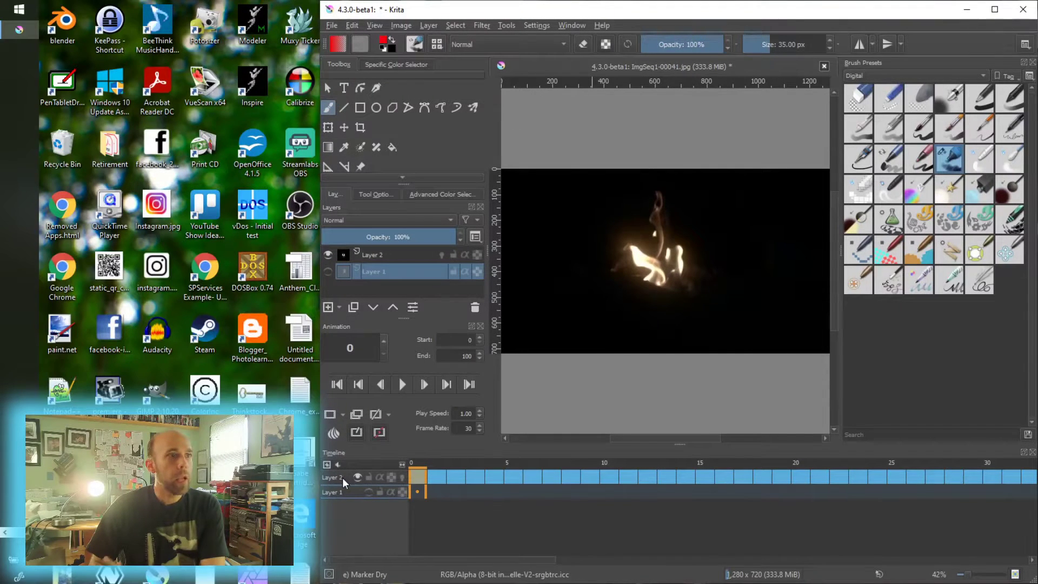
Add a new Layer 3 above Layer 2 using the timeline's right-click New Layer option.
right_click(343, 478)
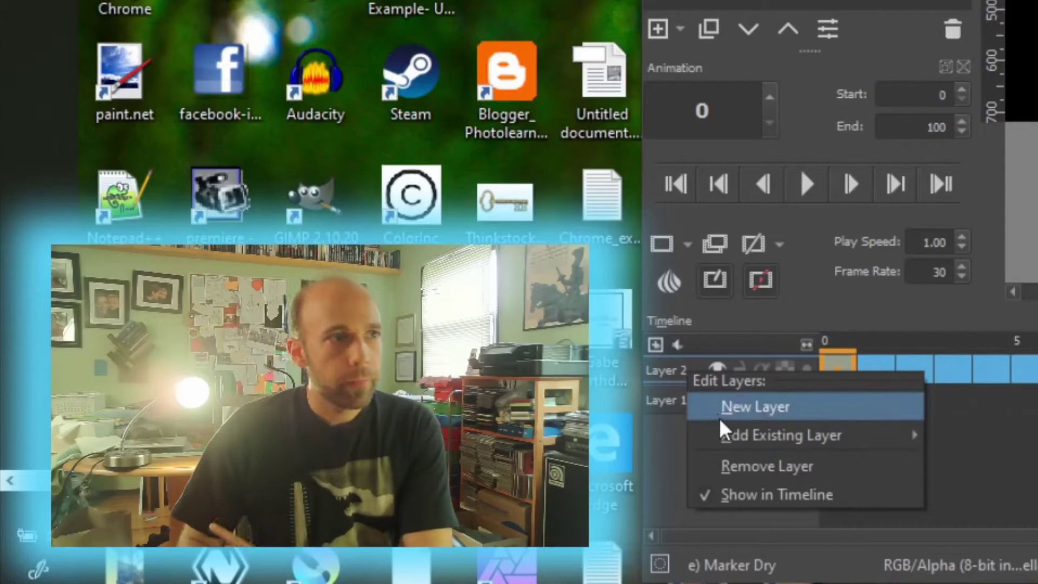
click(735, 410)
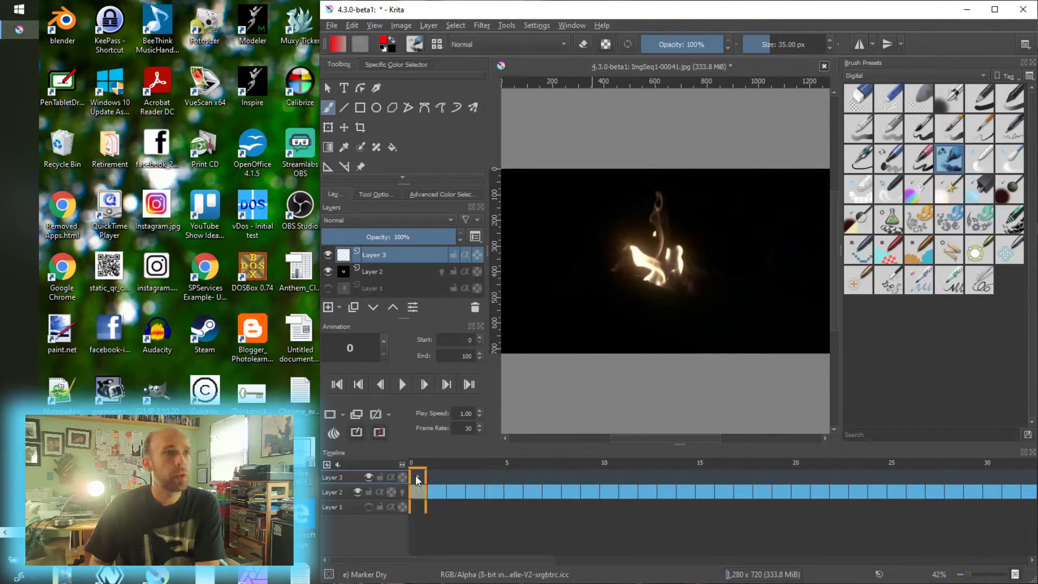
Add a blank keyframe at frame 0 on Layer 3 and show the Advanced Color Selector.
click(330, 414)
click(711, 218)
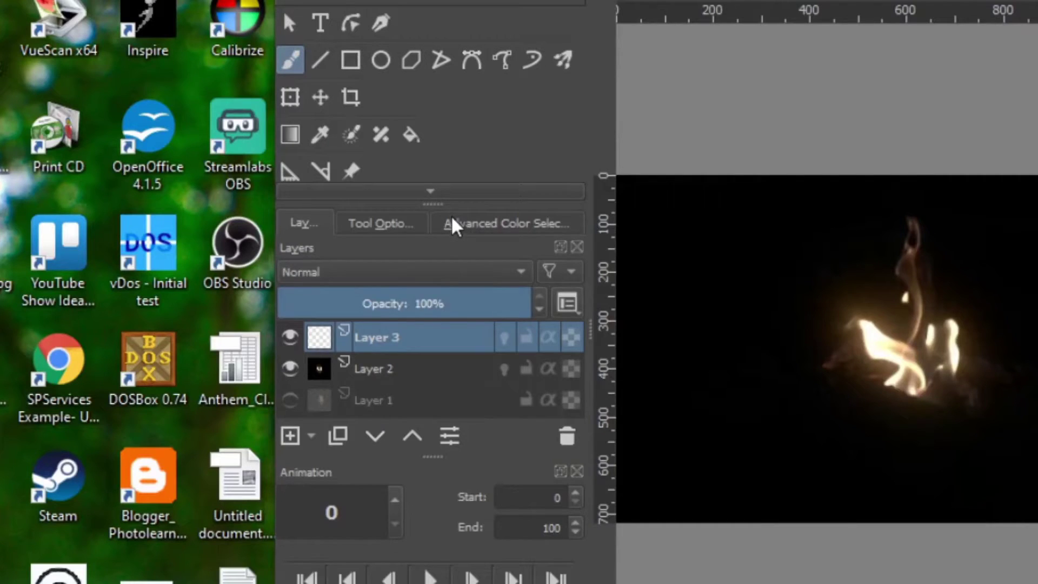
click(412, 195)
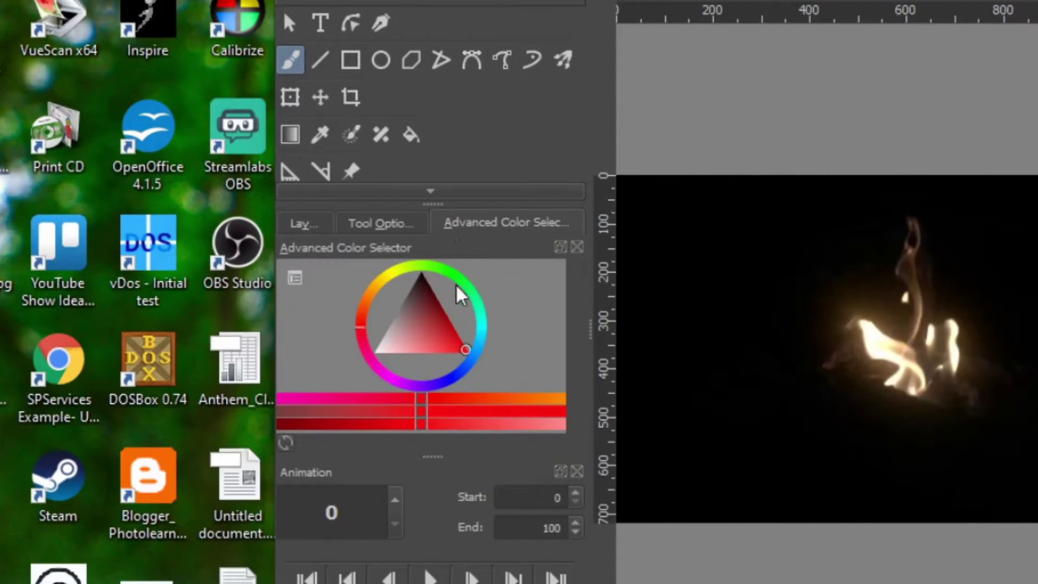
Trace the flame in red on frame 0 with Basic-5 Size brush at 69% opacity, onion skin on.
click(460, 352)
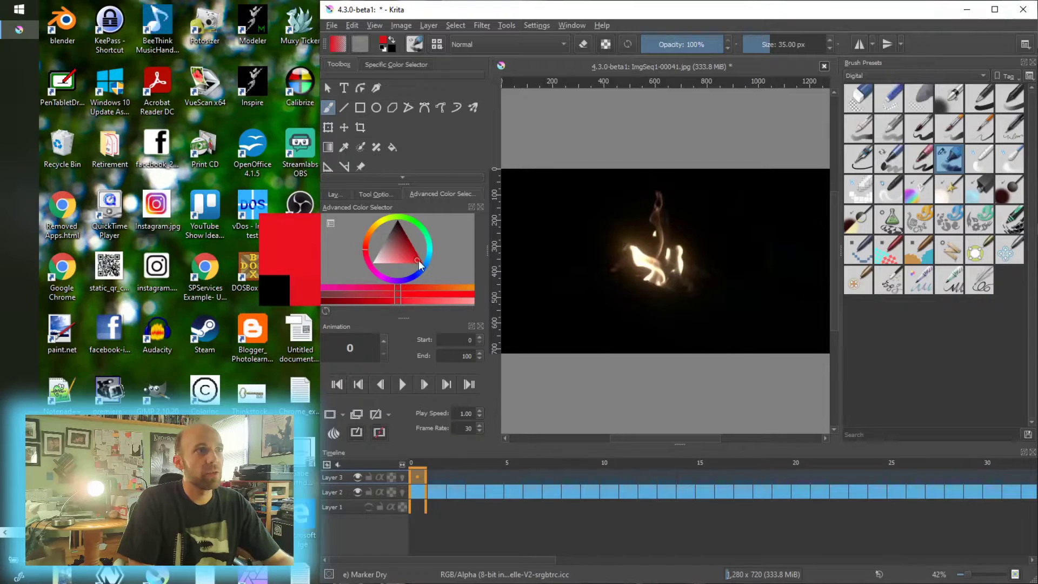
click(335, 195)
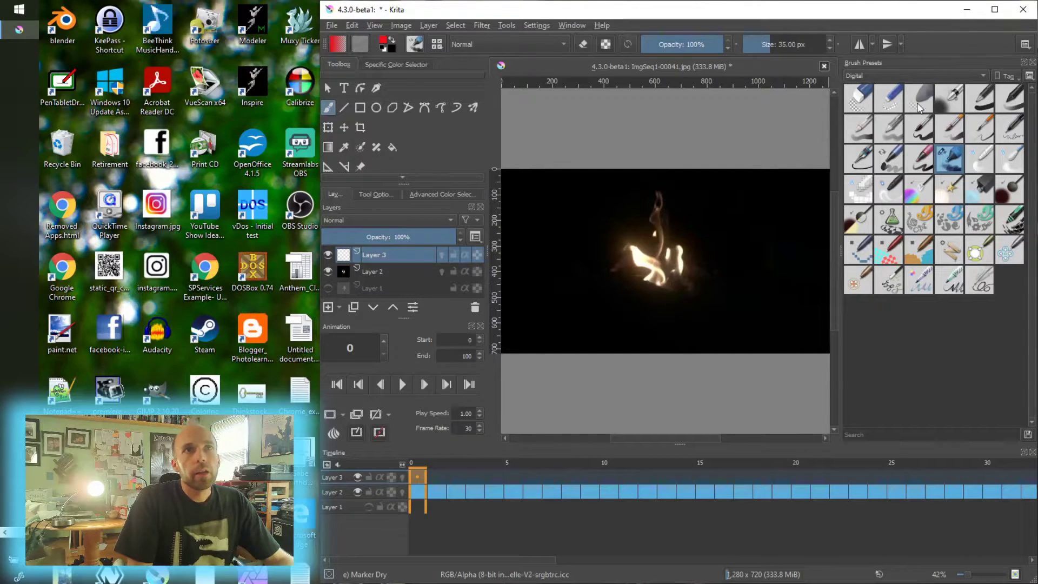
click(919, 129)
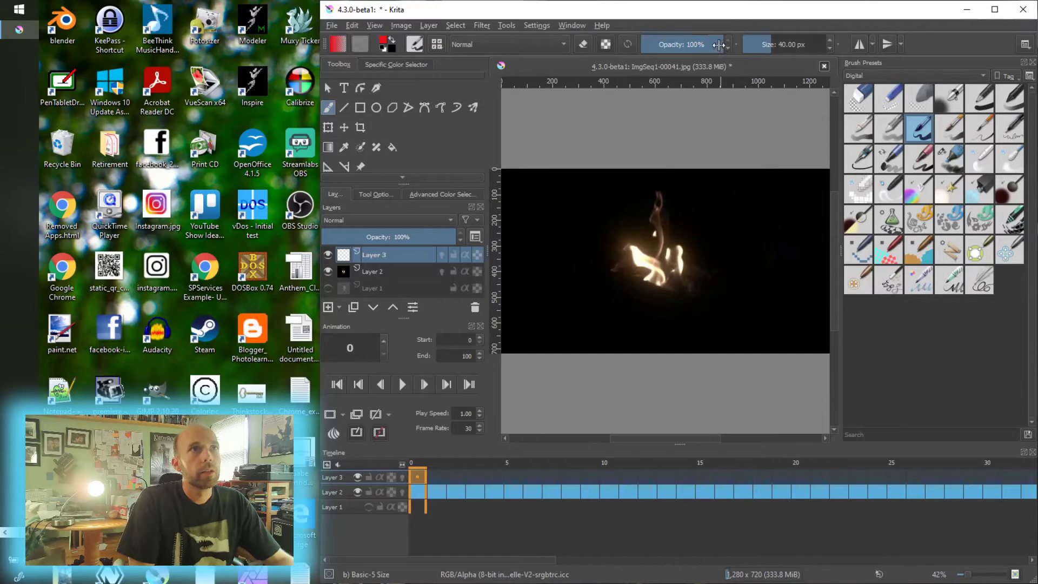
drag(719, 45, 699, 45)
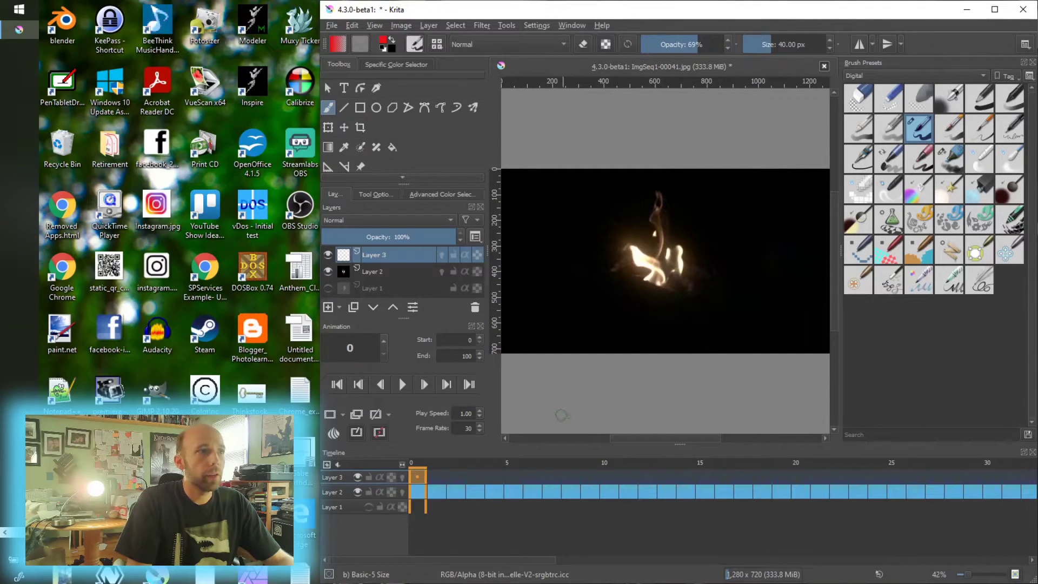
click(401, 477)
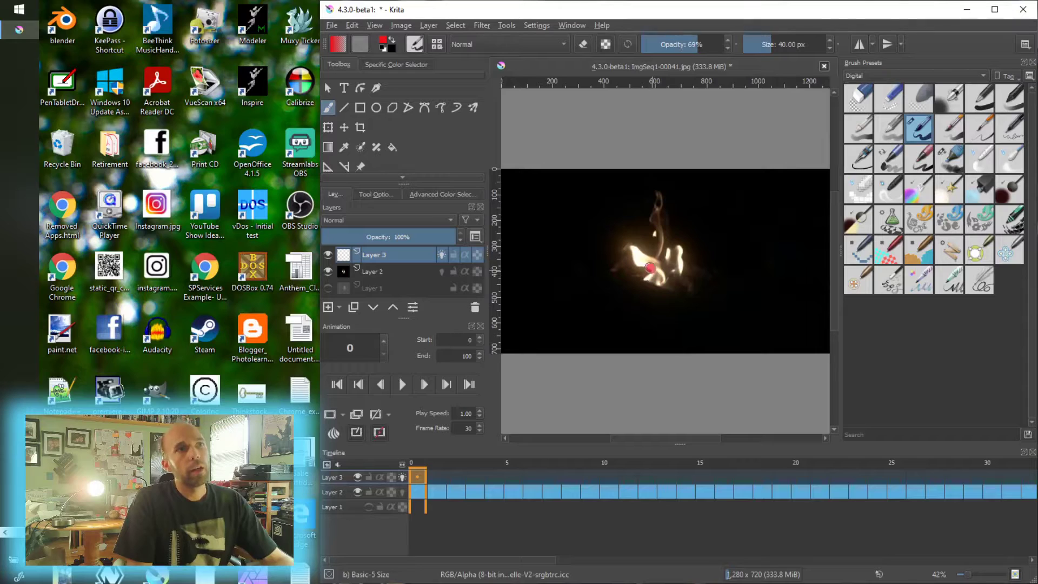
mouse_move(639, 264)
mouse_down()
mouse_move(630, 250)
mouse_move(656, 190)
mouse_up()
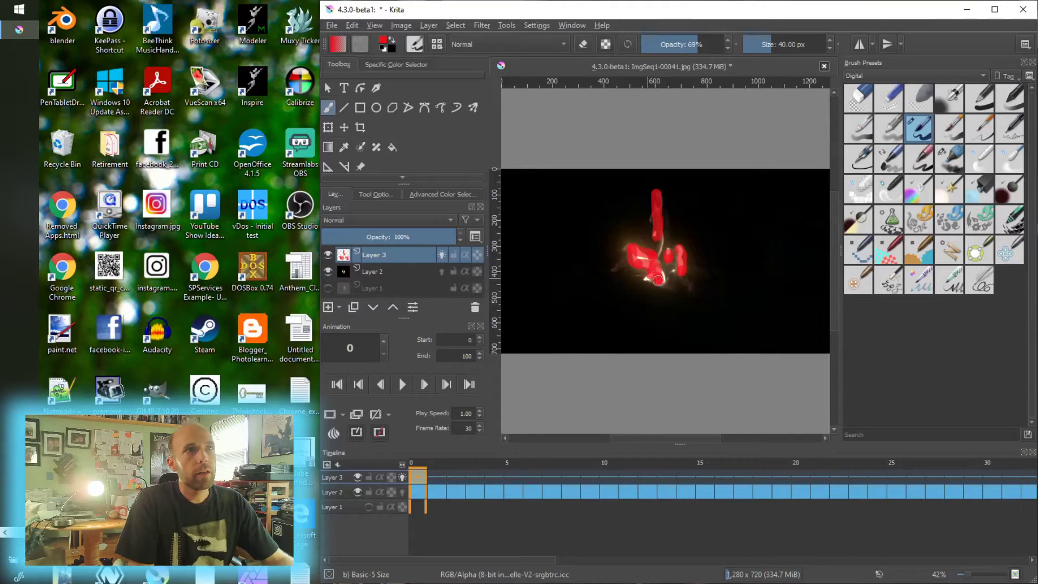
Trace the flame in red at frame 2 of Layer 3, creating a second keyframe.
click(457, 476)
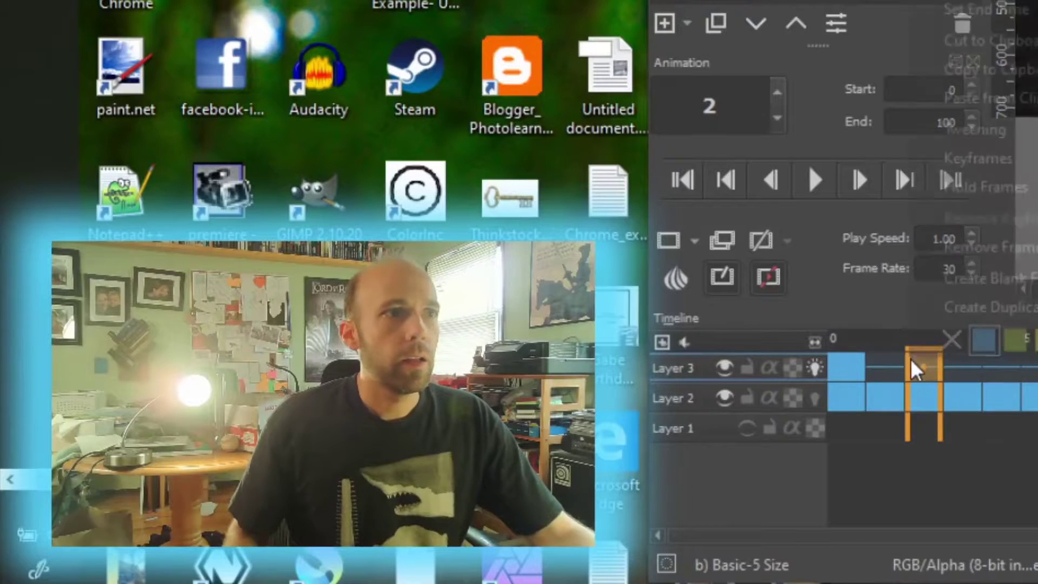
click(664, 243)
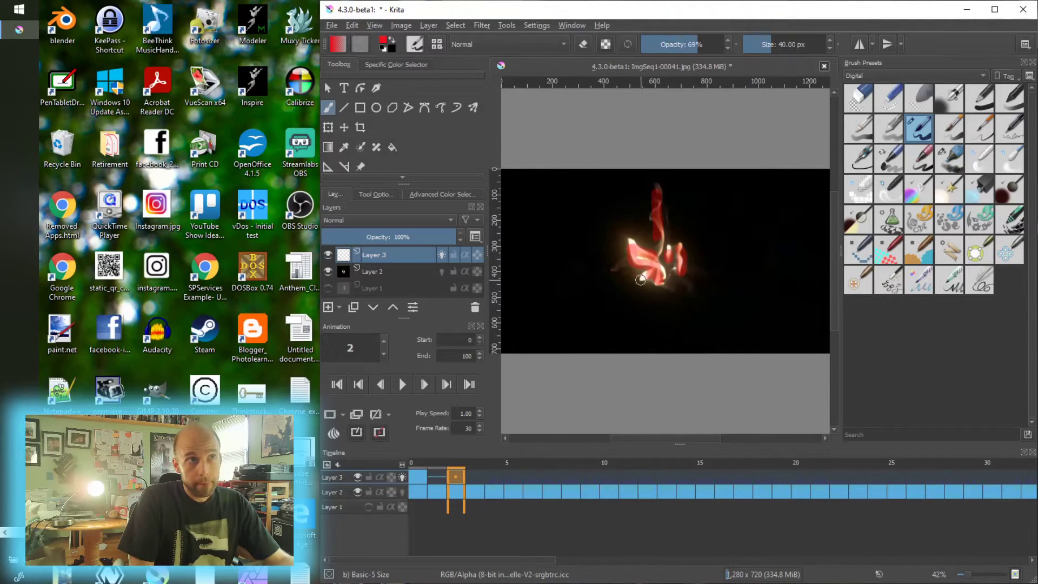
drag(641, 277, 643, 274)
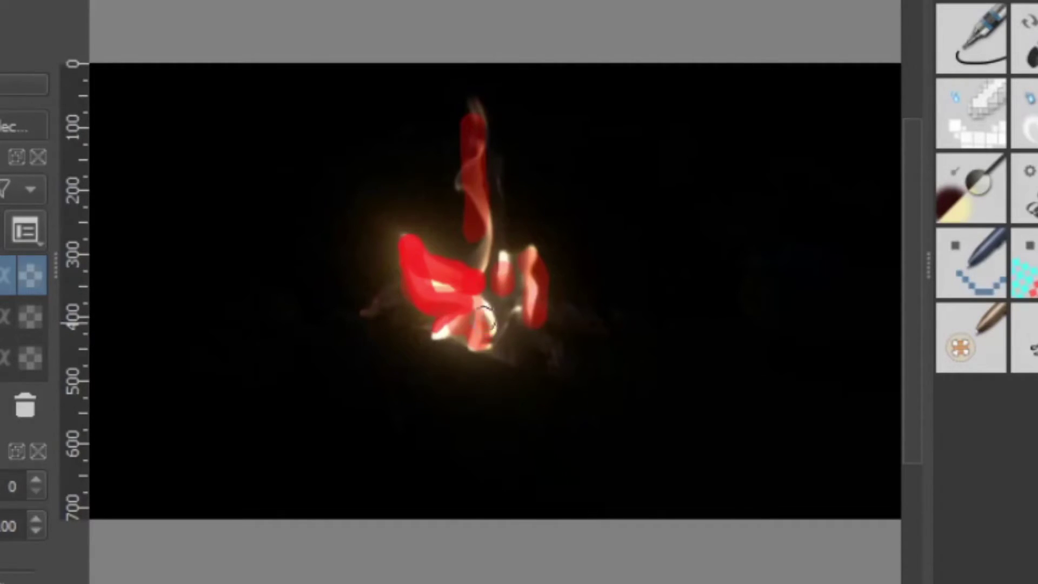
mouse_move(485, 320)
mouse_down()
mouse_move(491, 256)
mouse_move(475, 267)
mouse_move(462, 195)
mouse_move(472, 121)
mouse_up()
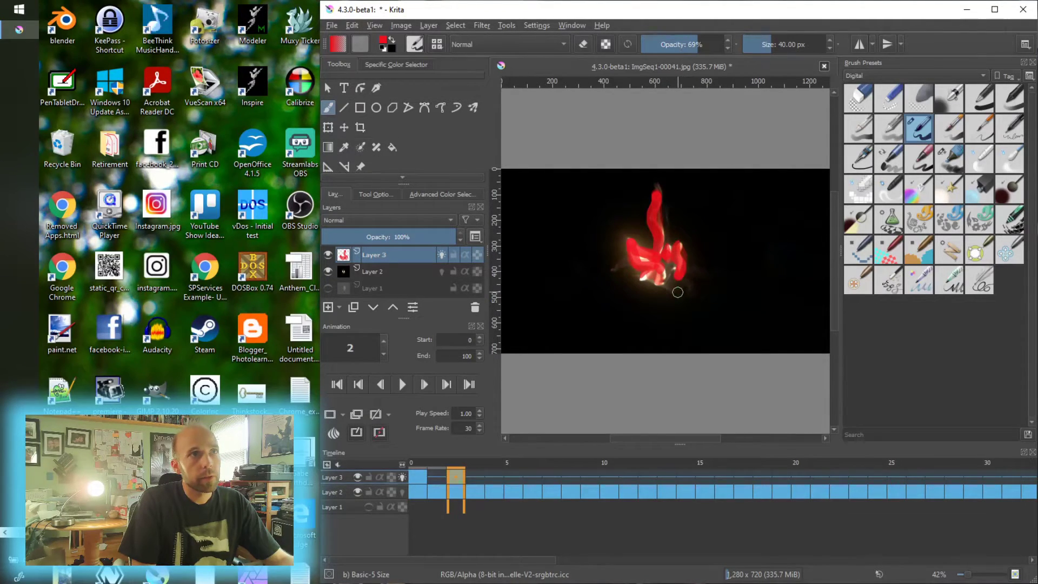
Trace a third red flame at frame 4 of Layer 3, then start animation playback.
click(502, 476)
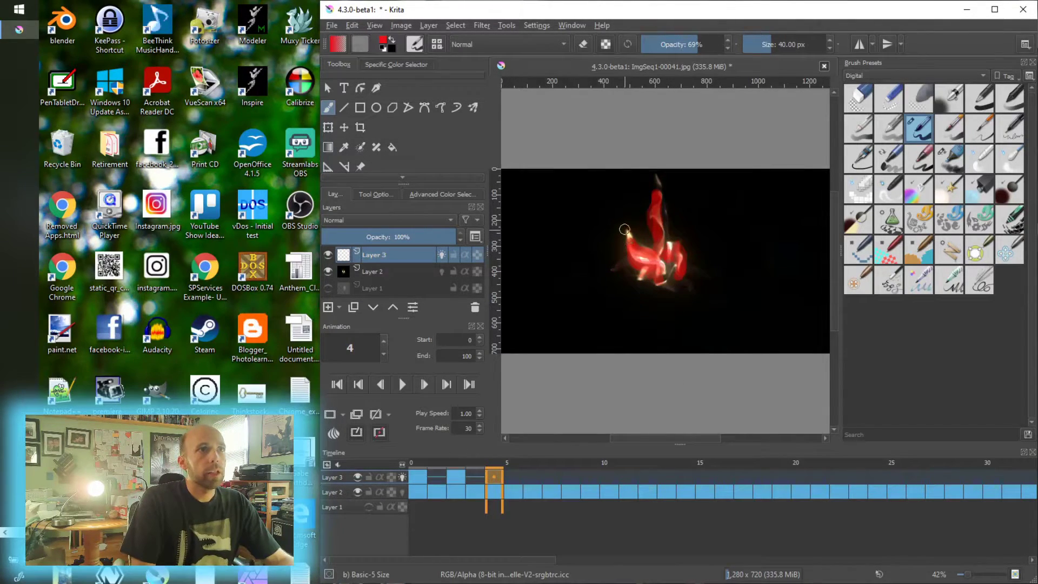
click(631, 249)
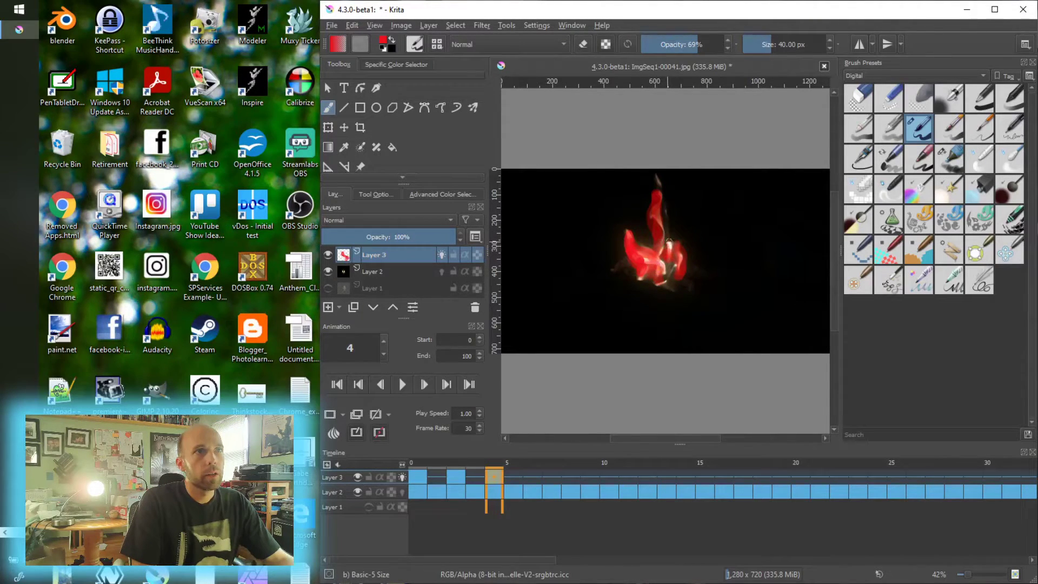
drag(656, 178, 664, 231)
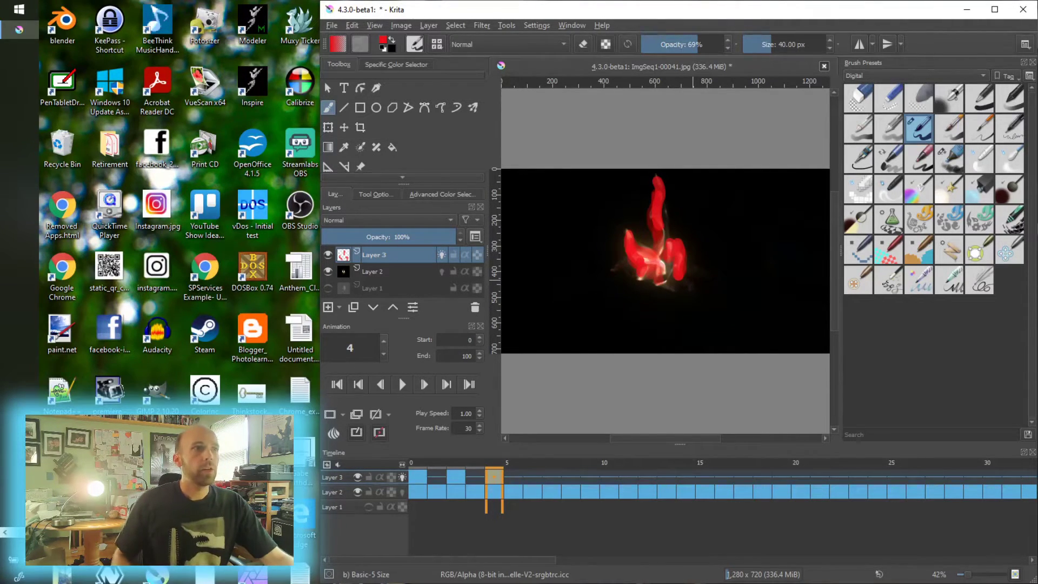
click(401, 385)
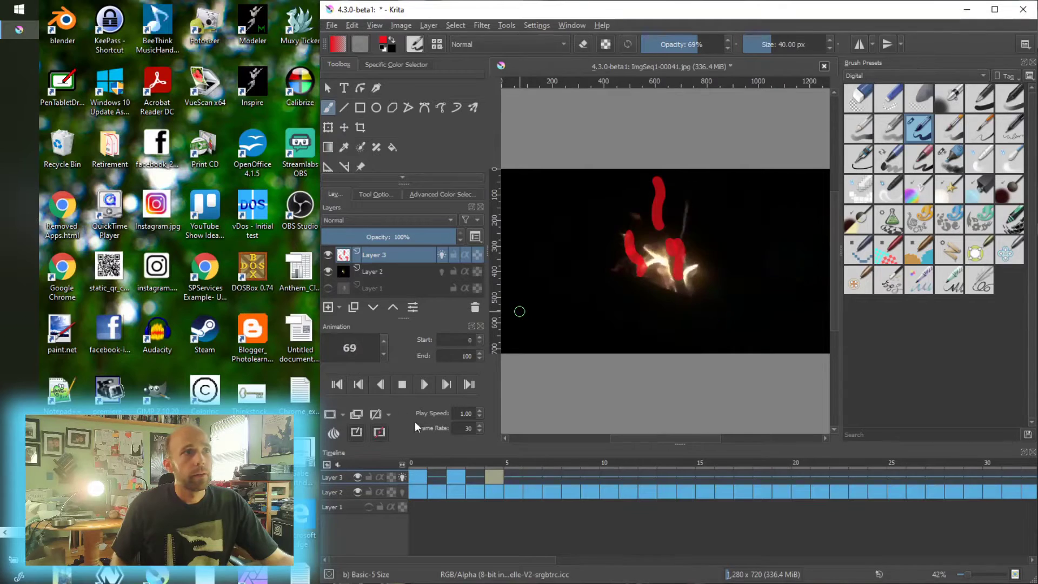
Stop playback and flip between neighbouring frames to compare the upright and wavy flames.
key(space)
key(Left)
key(Left)
key(Left)
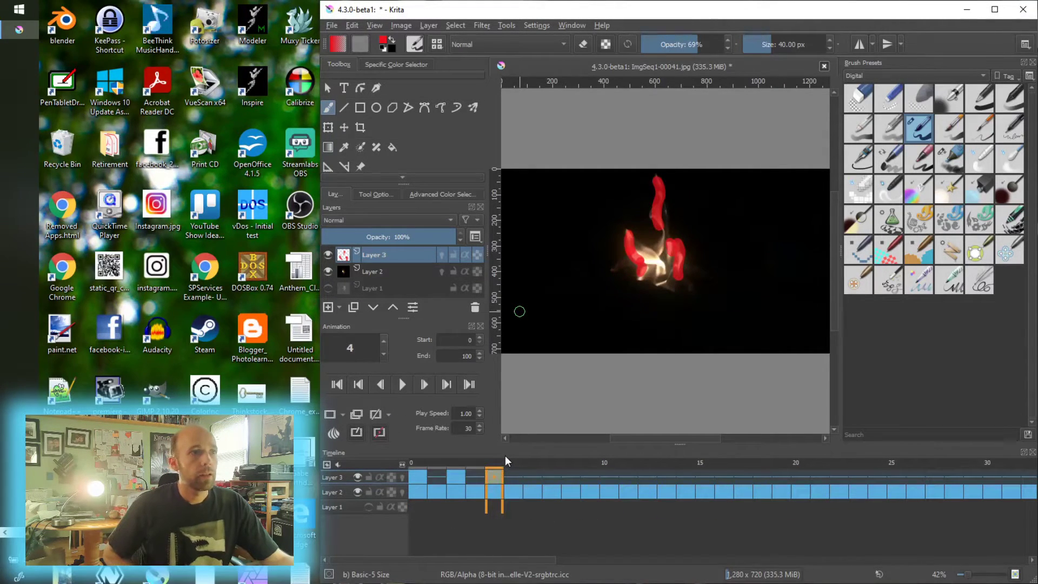
key(Right)
key(Left)
key(Right)
key(Left)
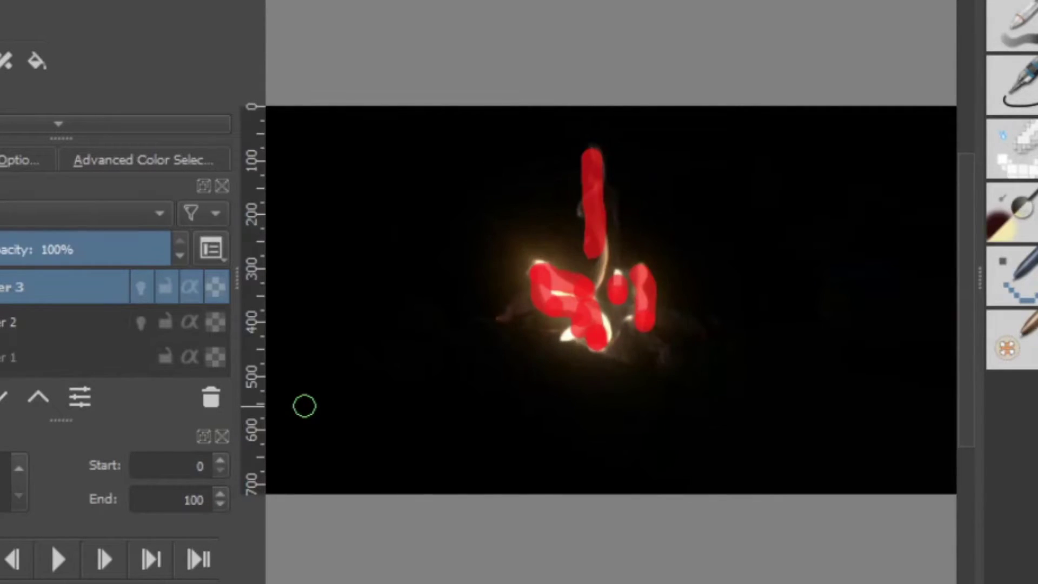
key(Right)
key(Right)
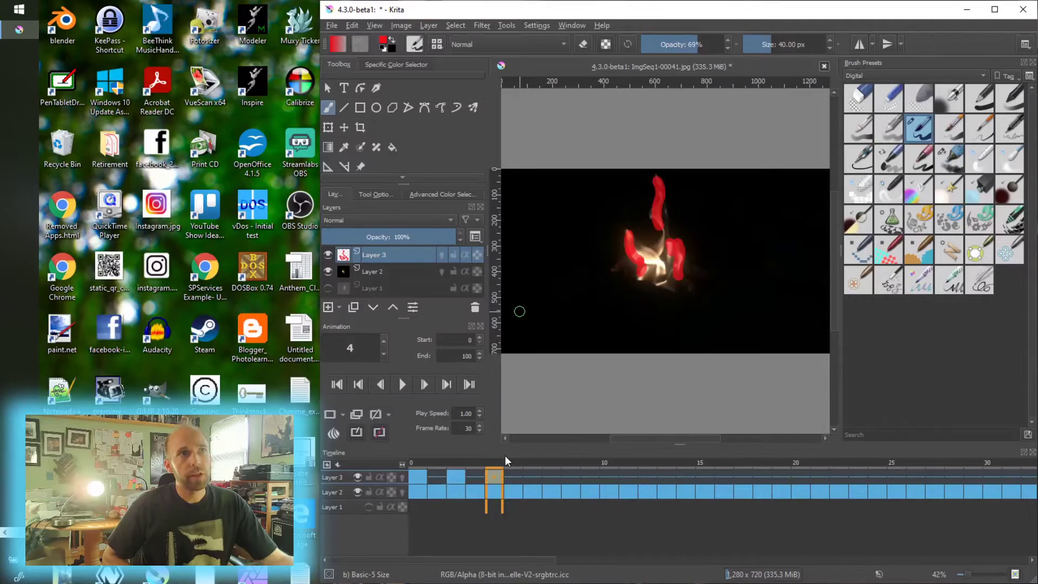
key(Left)
key(Left)
key(Left)
key(Left)
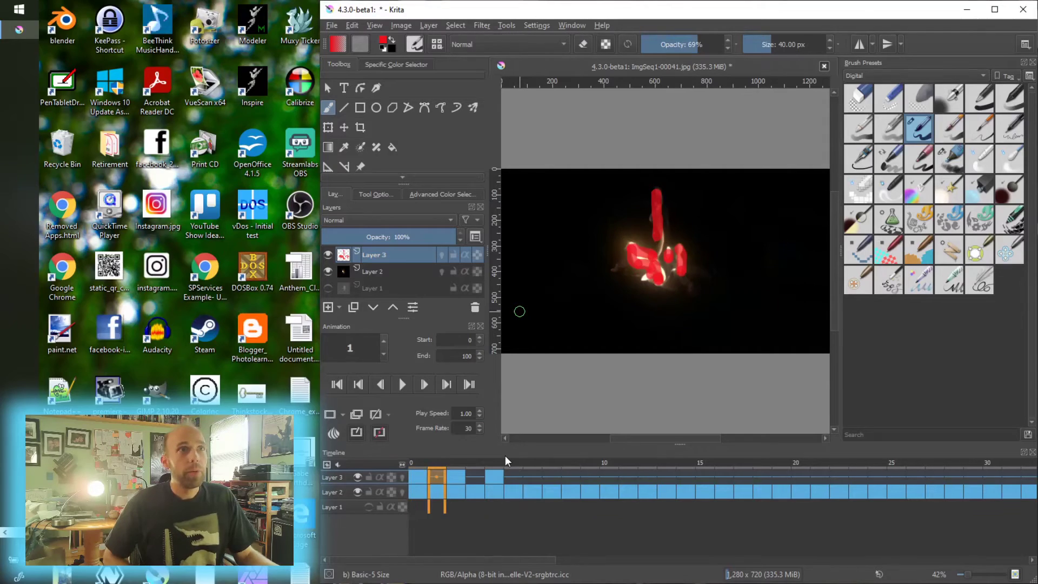
Step back and forth through the keyframes at frames 0, 2 and 4, ending on frame 0.
key(Right)
key(Right)
key(Left)
key(Left)
key(Left)
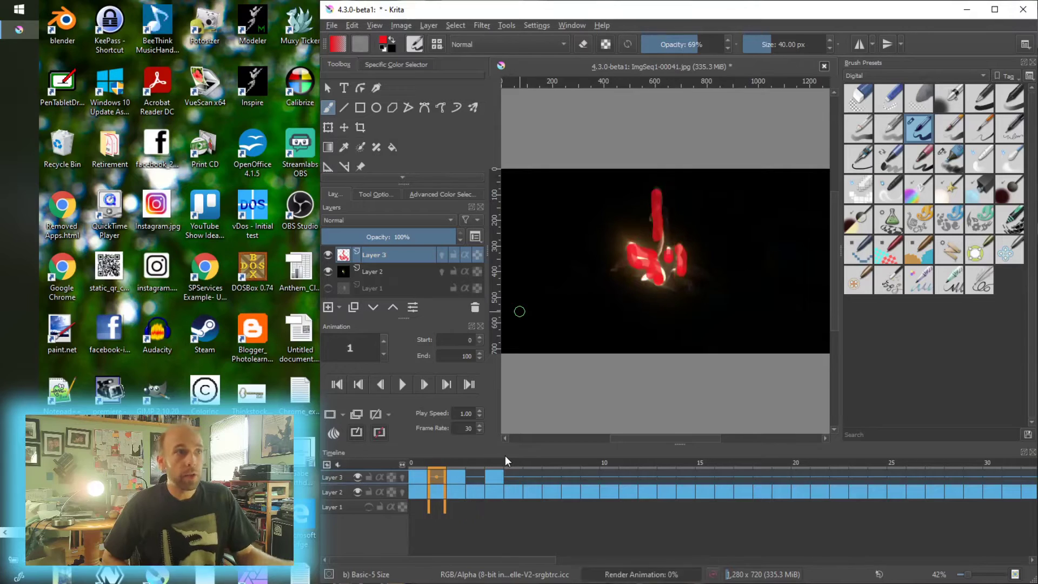
key(Right)
key(Right)
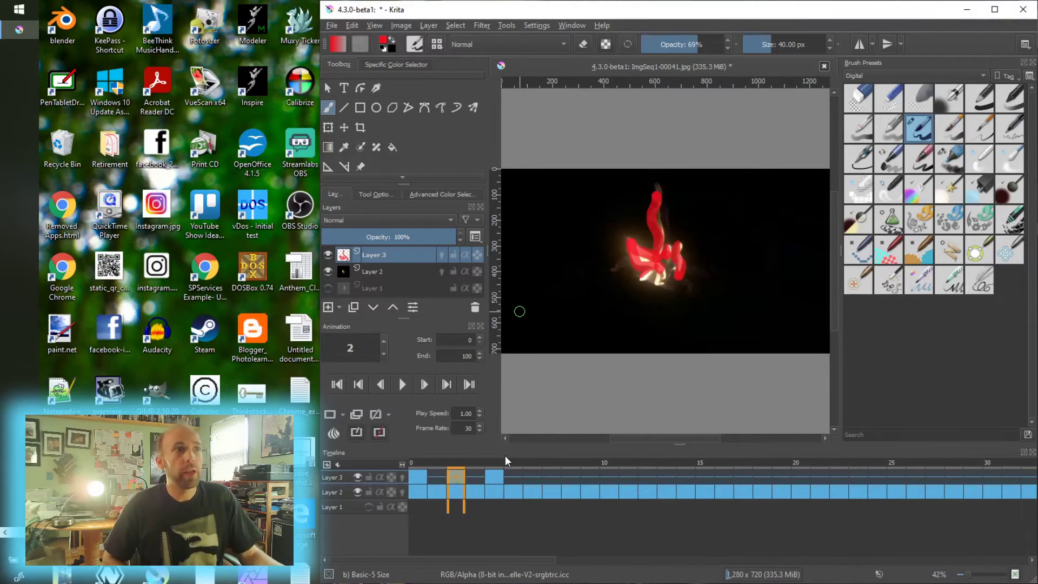
key(Right)
key(Right)
key(Left)
key(Left)
key(Left)
key(Left)
key(Right)
key(Right)
key(Right)
key(Right)
key(Right)
key(Left)
key(Left)
key(Left)
key(Left)
key(Left)
key(Right)
key(Right)
key(Right)
key(Right)
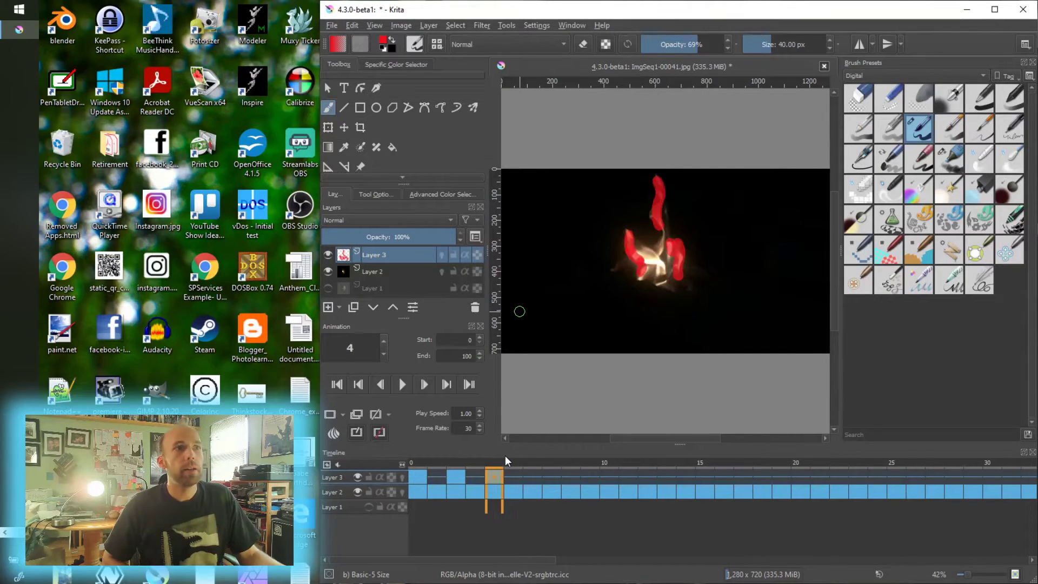
key(Left)
key(Left)
key(Left)
key(Left)
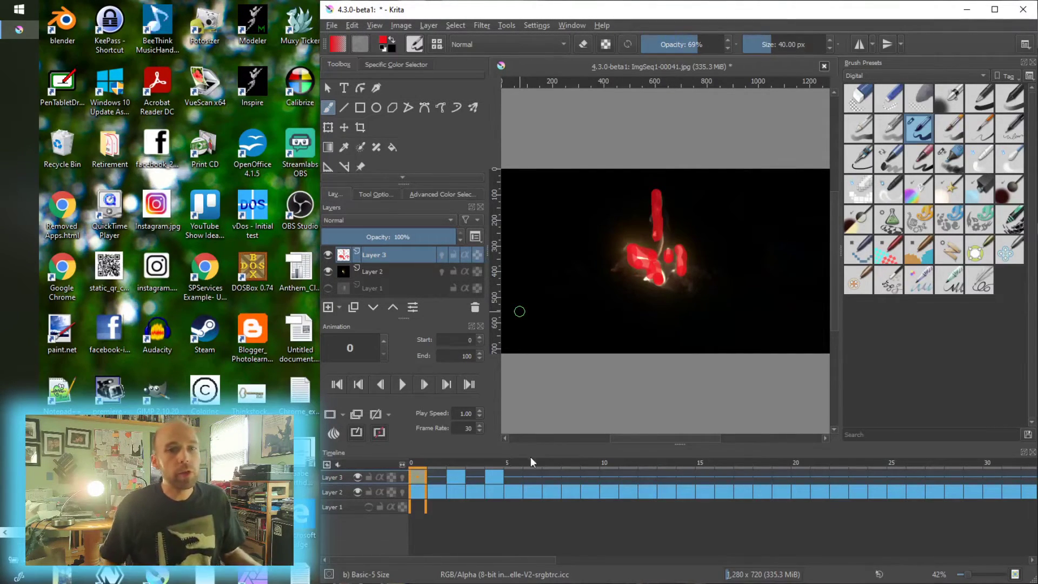
Open File > Render Animation and set the export to Image Sequence.
click(331, 25)
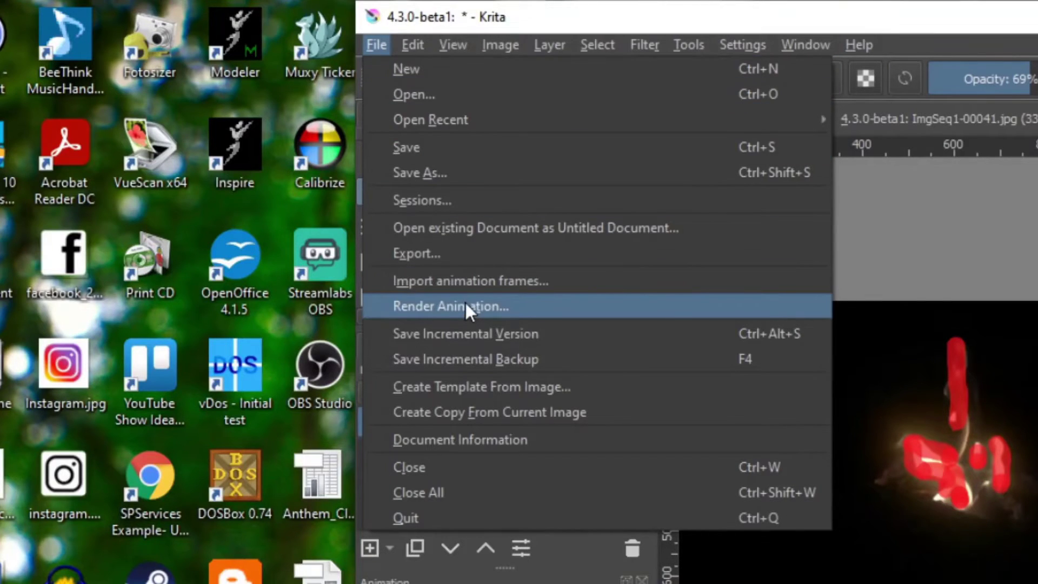
click(466, 305)
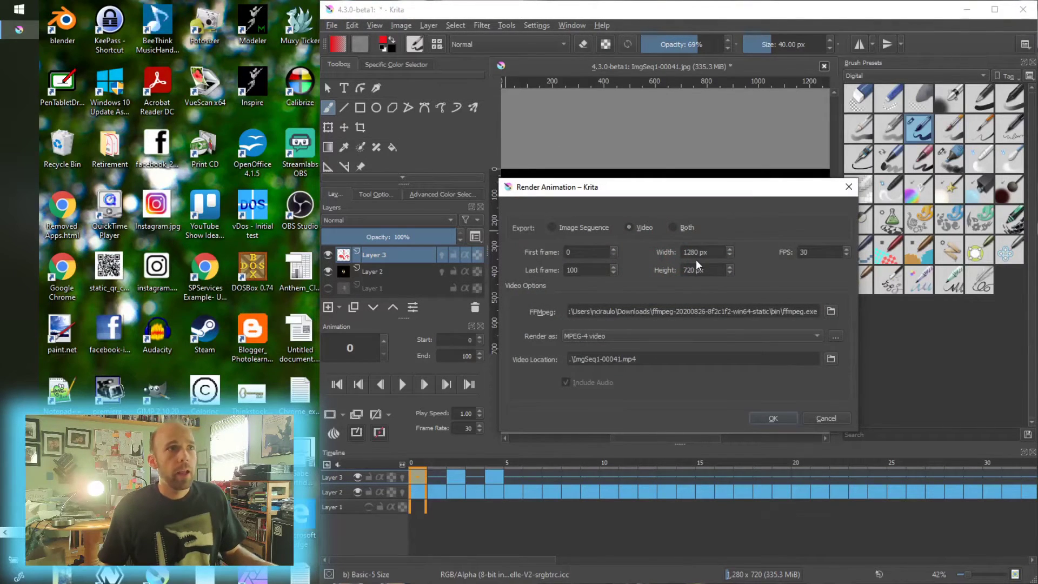
click(686, 335)
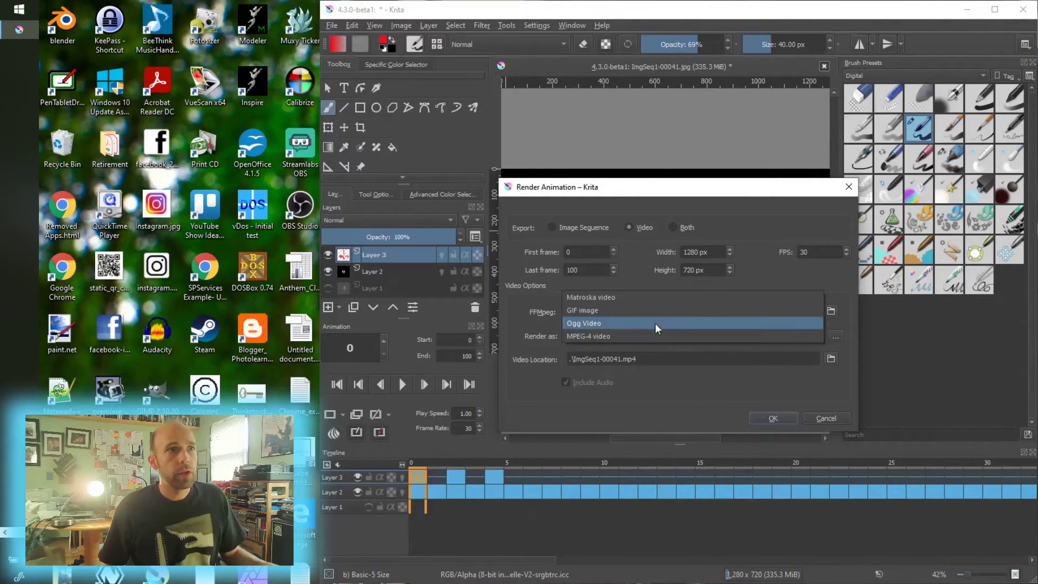
click(657, 287)
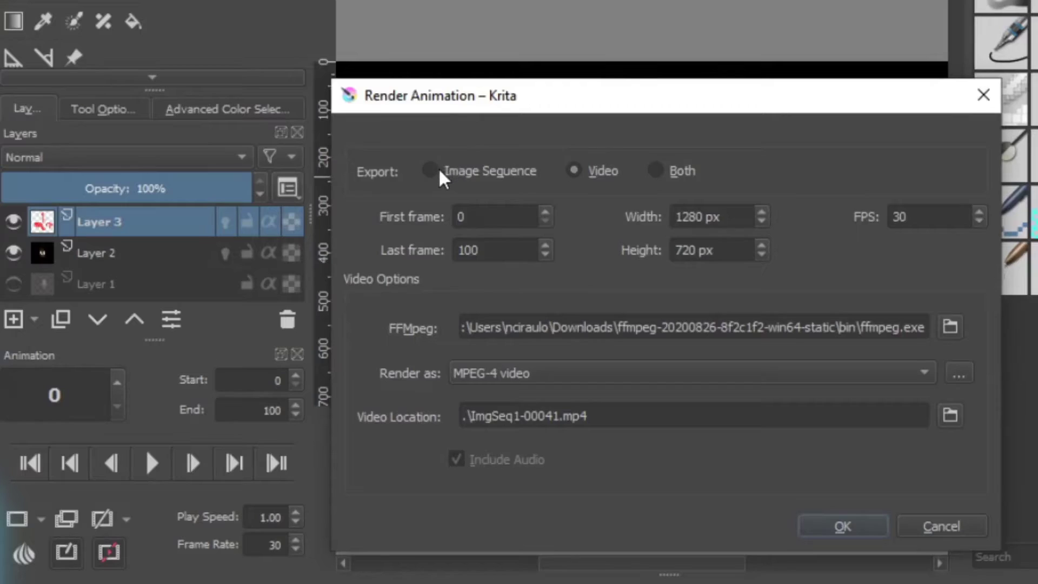
click(552, 227)
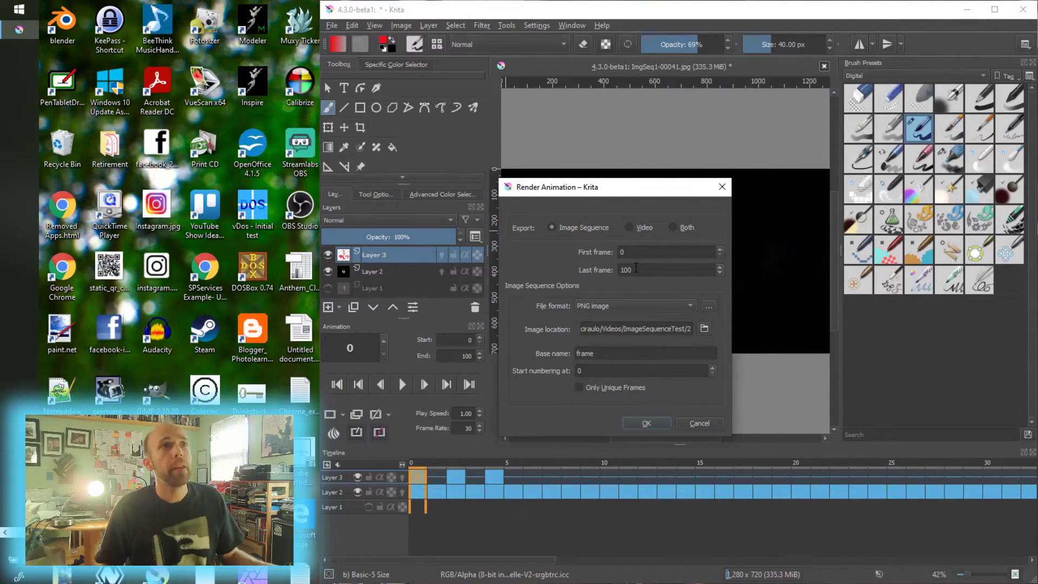
Keep PNG as the image-sequence format and switch the render export back to Video.
click(641, 305)
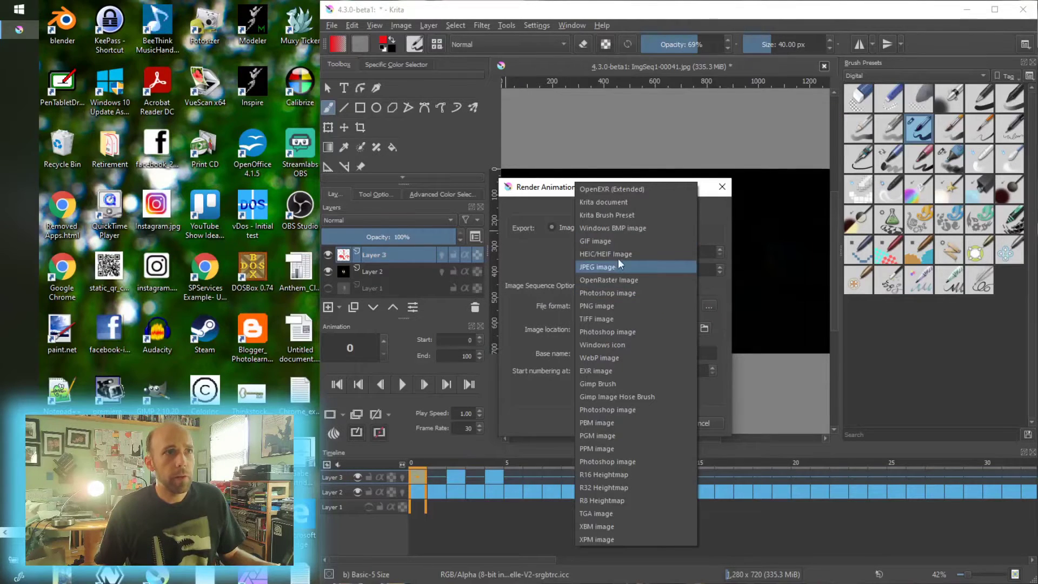
click(465, 193)
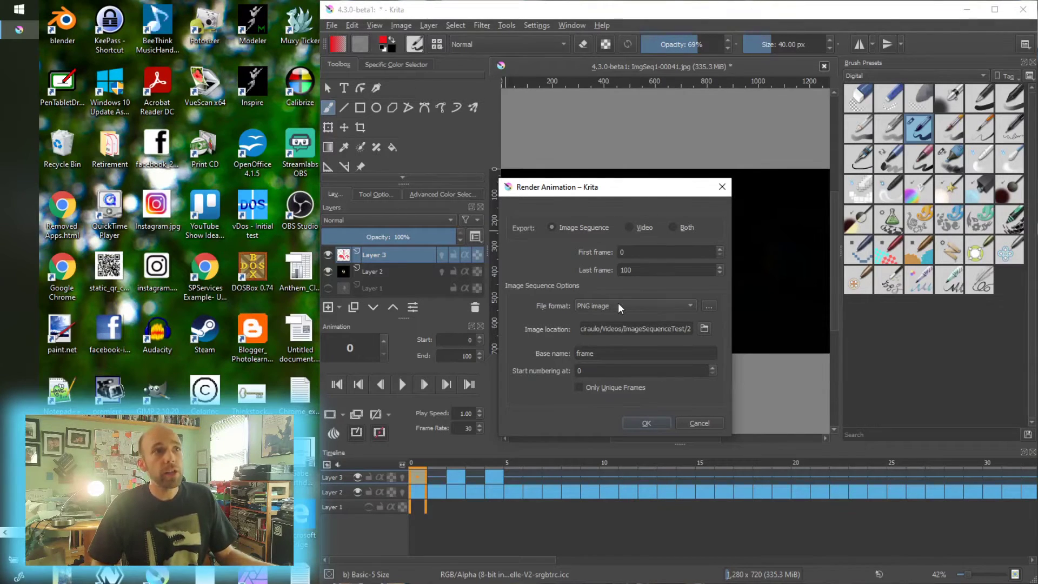
click(636, 225)
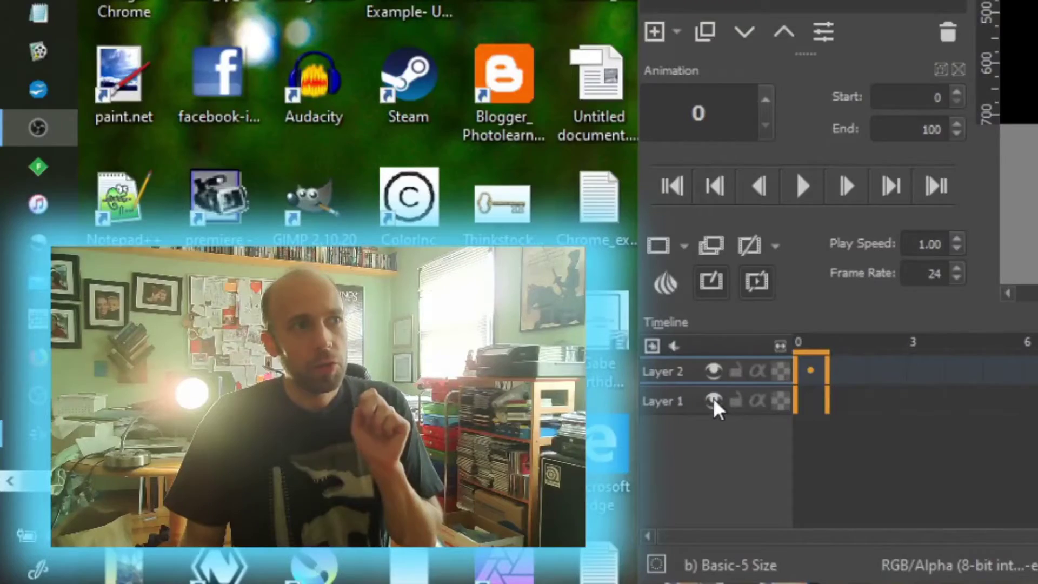
Hide Layer 1 with its eye icon in the Timeline.
click(358, 492)
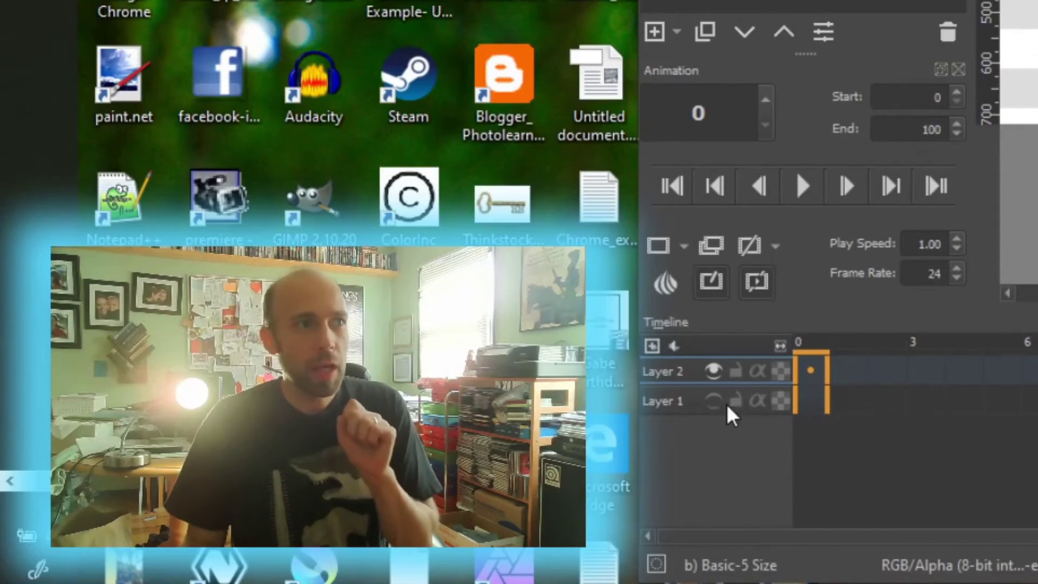